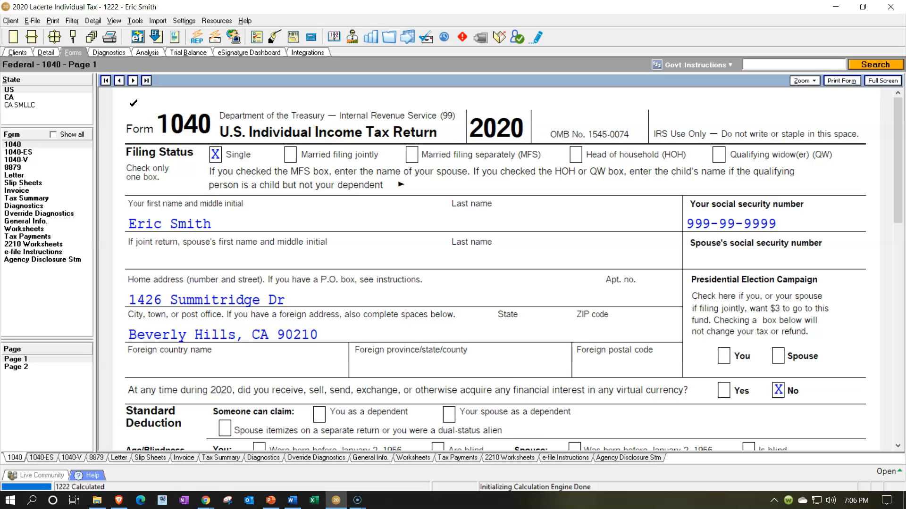
Step: Review page 1 of Form 1040 from the filing status through wages and the standard deduction to taxable income
click(143, 102)
click(215, 165)
scroll(437, 278, down, 3)
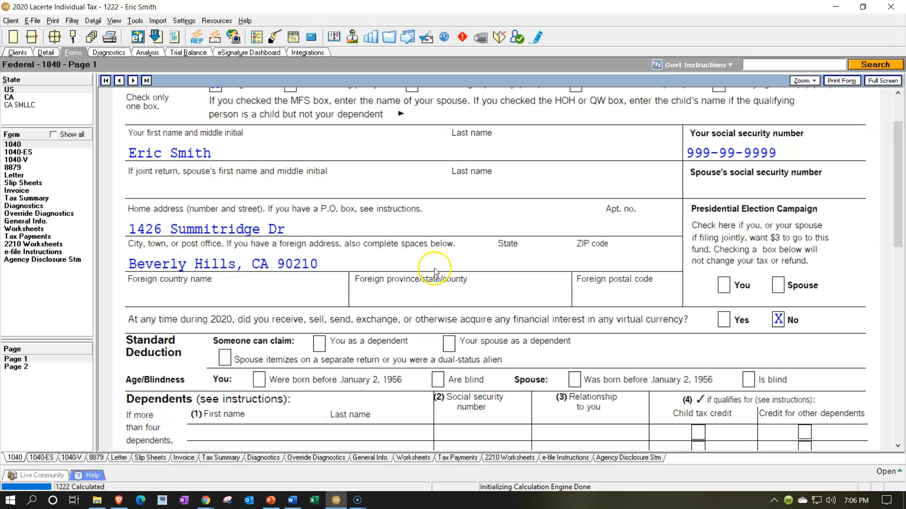
scroll(435, 272, down, 10)
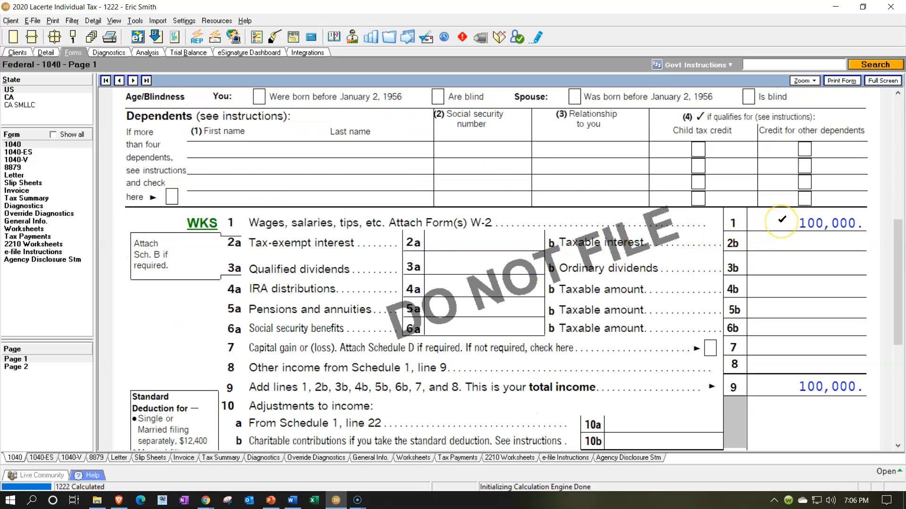
scroll(781, 219, down, 8)
click(783, 285)
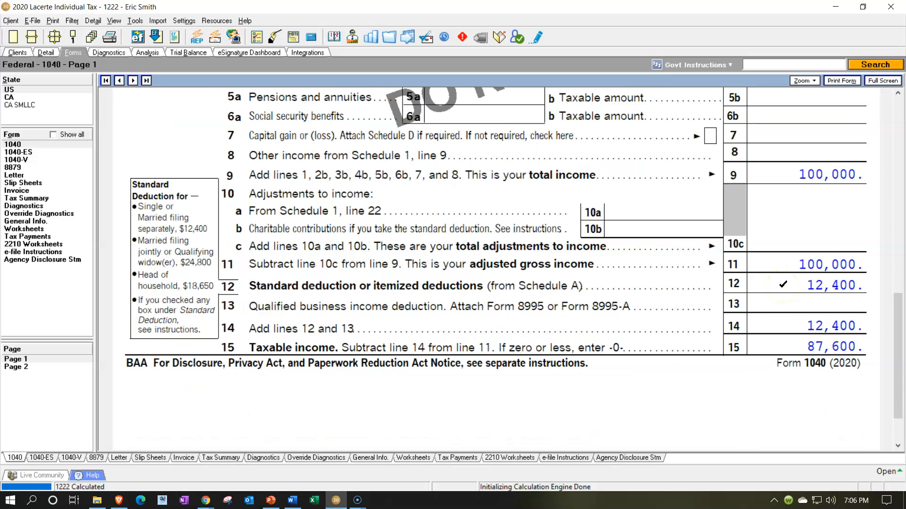
click(791, 338)
Step: Review the tax, withholding and amount owed on page 2 of Form 1040
click(33, 368)
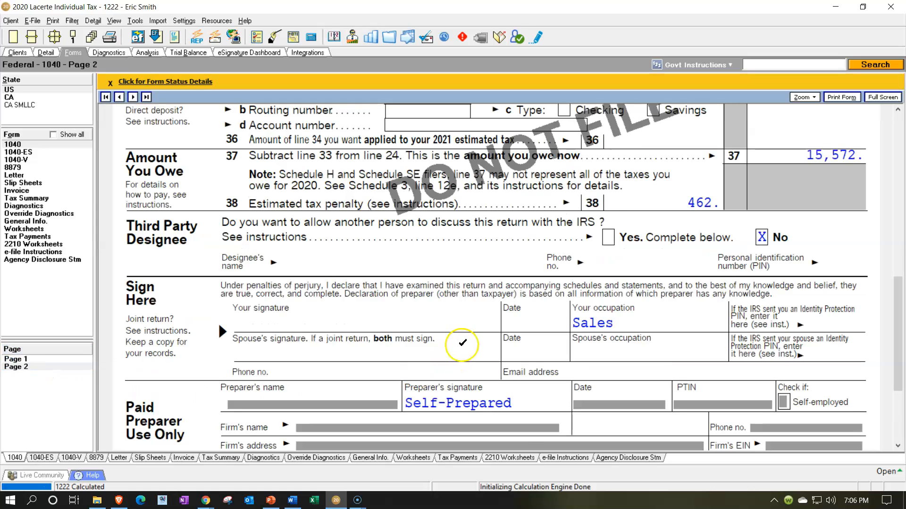
scroll(462, 344, up, 8)
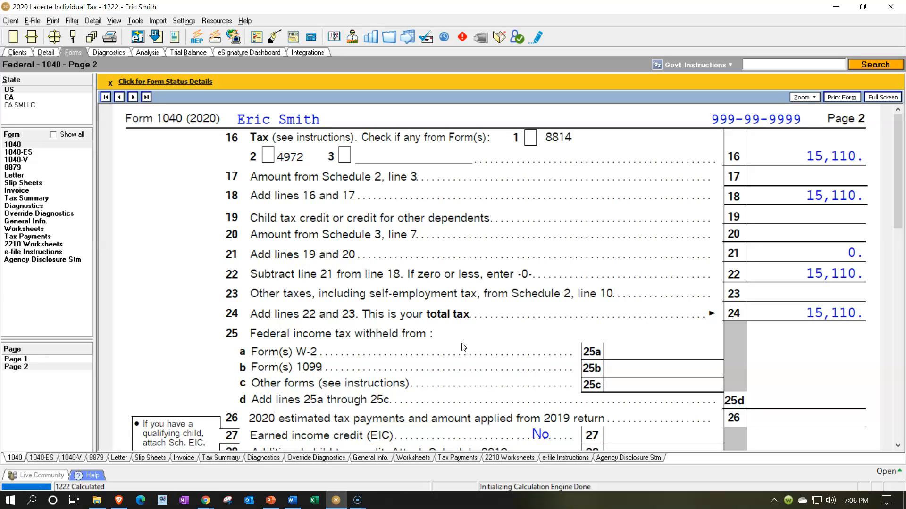
click(429, 366)
Step: In the Traditional IRA input section, set the taxpayer's IRA contributions to 1 for the maximum deduction
click(46, 55)
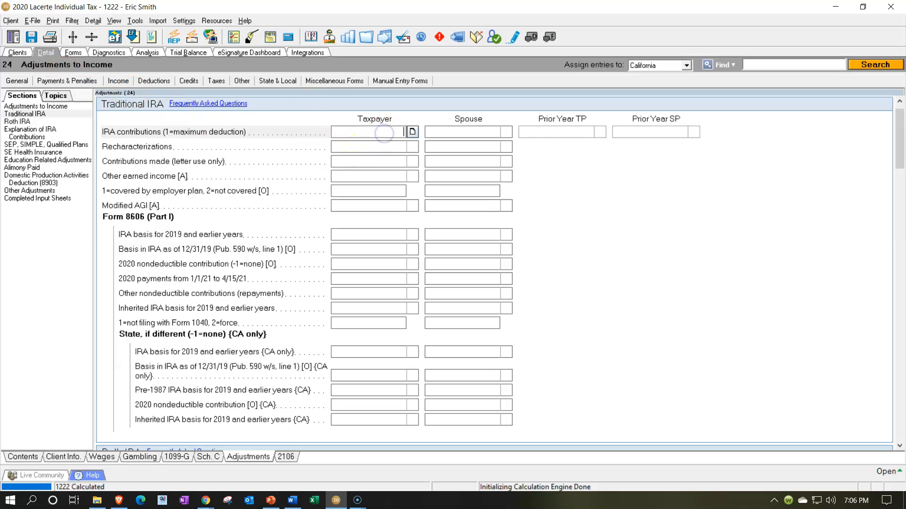
text(1)
key(Return)
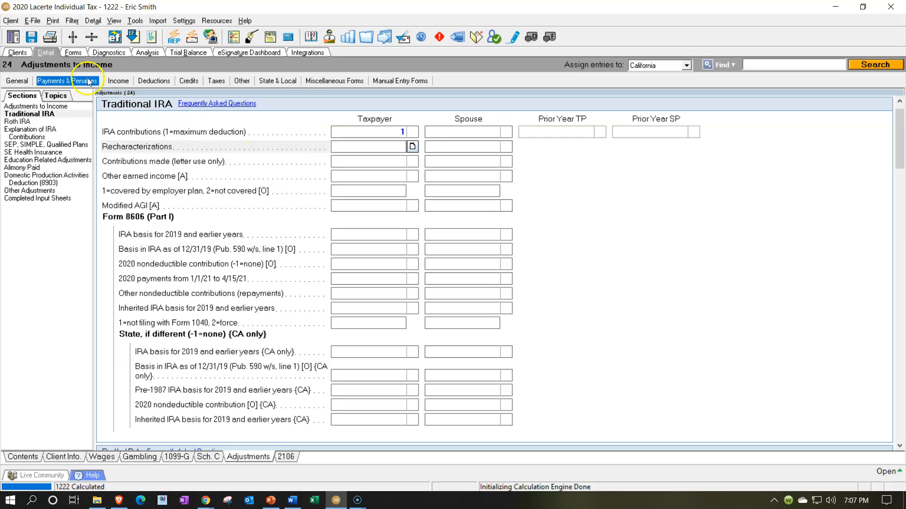
Step: Check the IRA deduction and the total adjustments to income on Schedule 1
click(71, 52)
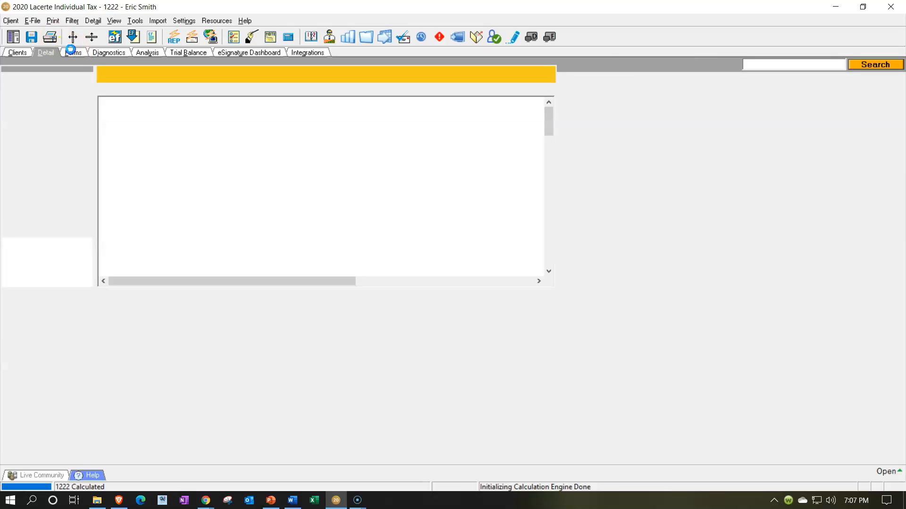
click(29, 153)
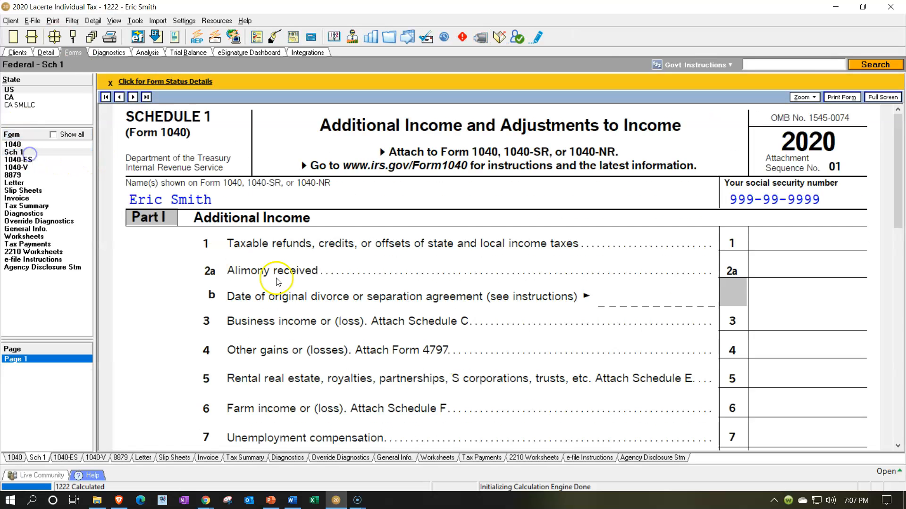
scroll(503, 327, down, 9)
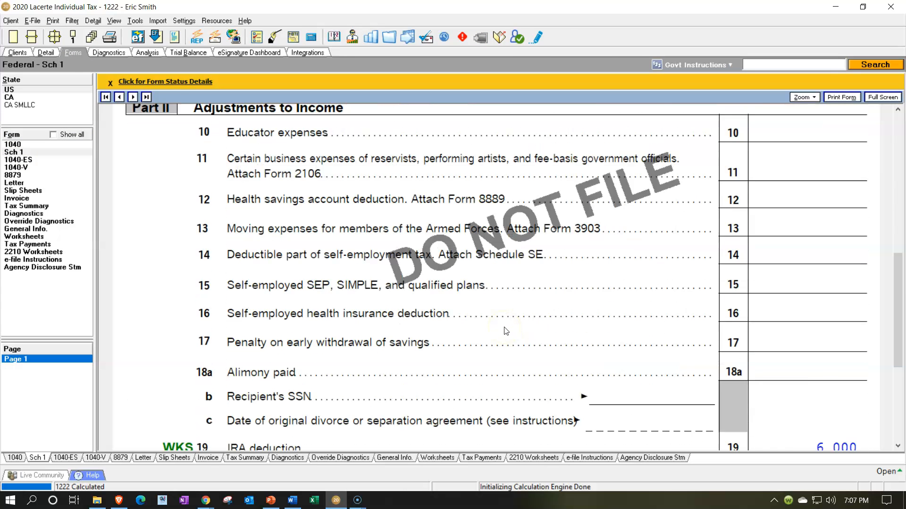
scroll(506, 330, down, 3)
scroll(791, 361, down, 4)
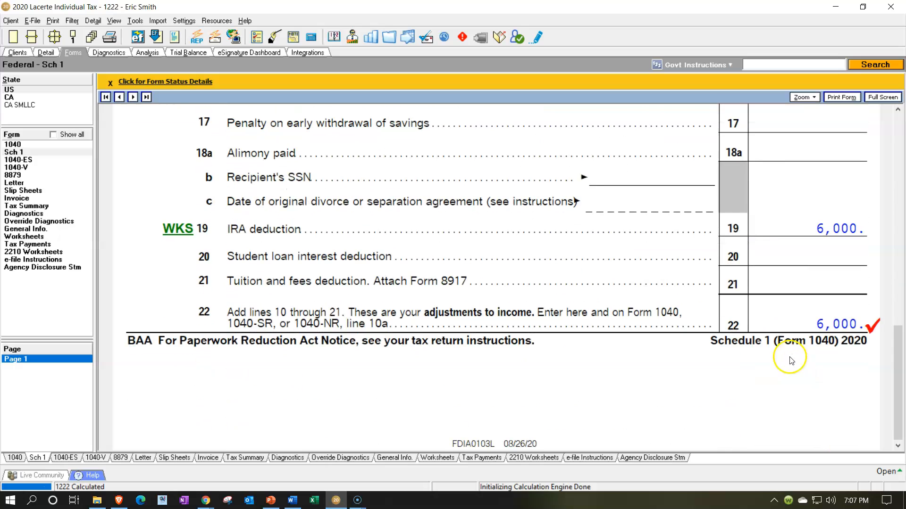
Step: Trace the Schedule 1 adjustment through adjusted gross income to taxable income on Form 1040 page 1
click(13, 145)
scroll(559, 304, down, 8)
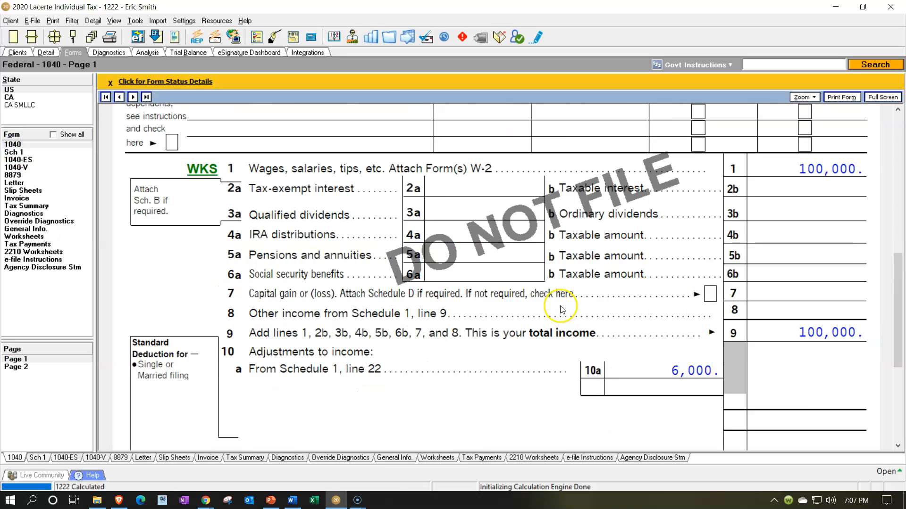
scroll(561, 308, down, 3)
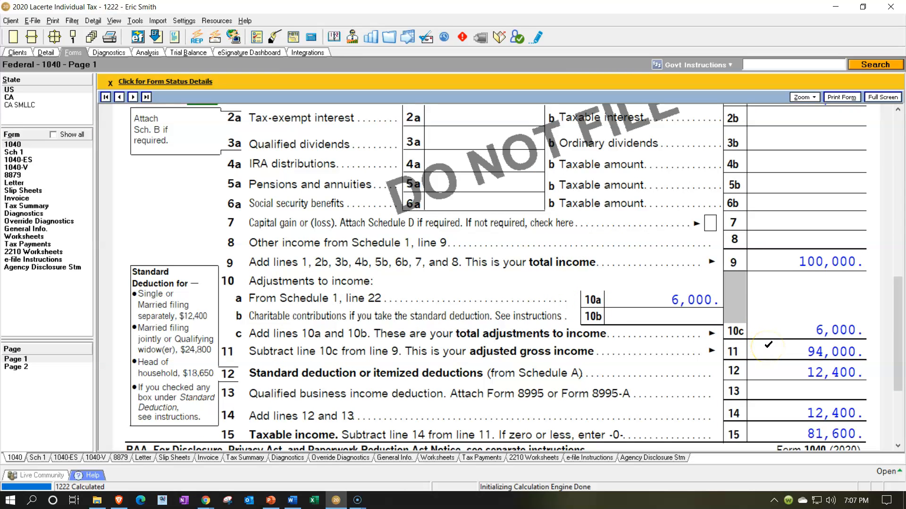
scroll(768, 345, down, 3)
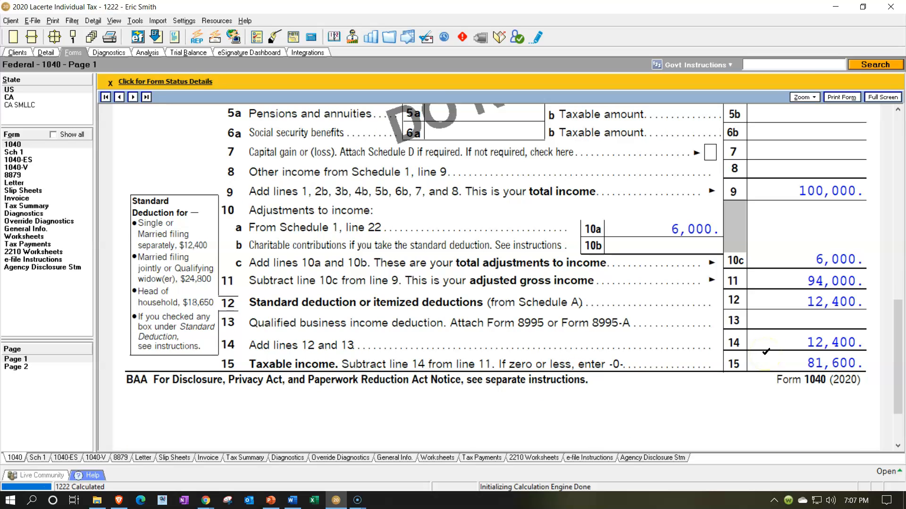
Step: Check the tax on Form 1040 page 2 and consult the 2020 Saver's Credit income limits slide in PowerPoint
click(43, 367)
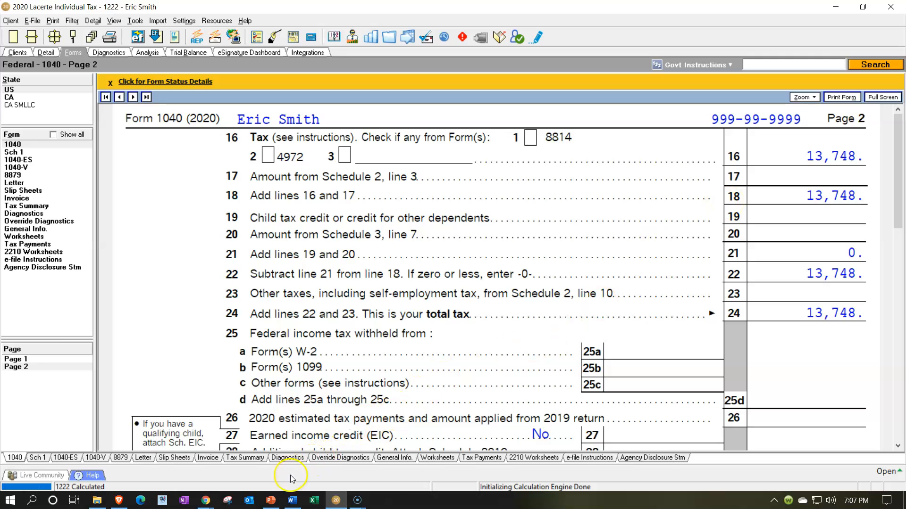
click(271, 501)
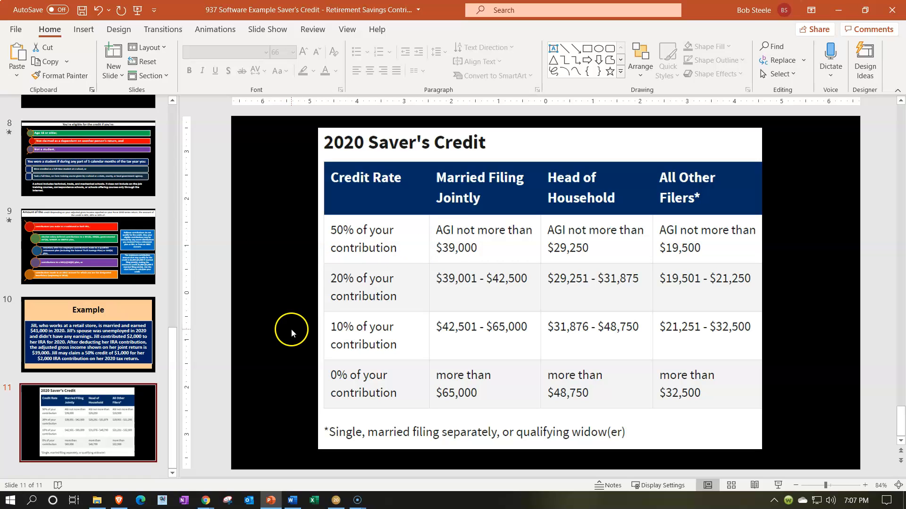
click(272, 498)
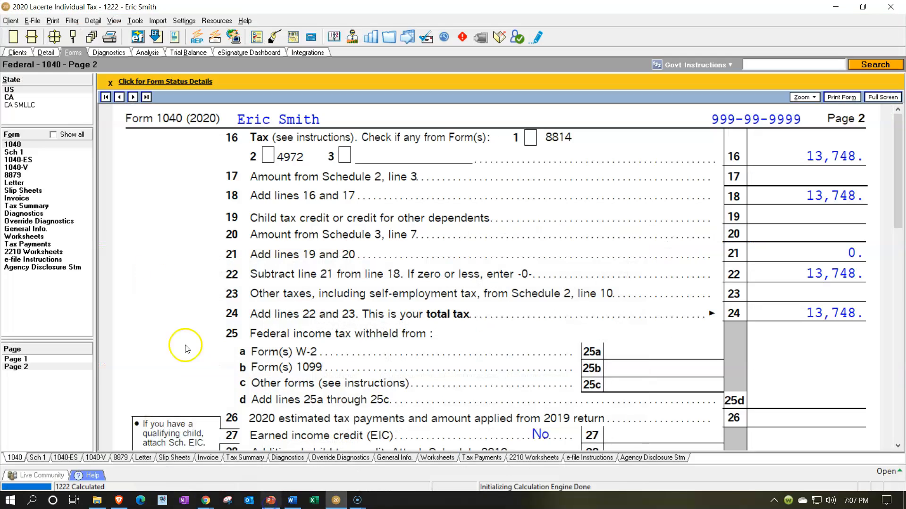
Step: Change the client's filing status to Married filing jointly and look over the taxpayer and spouse information
click(46, 54)
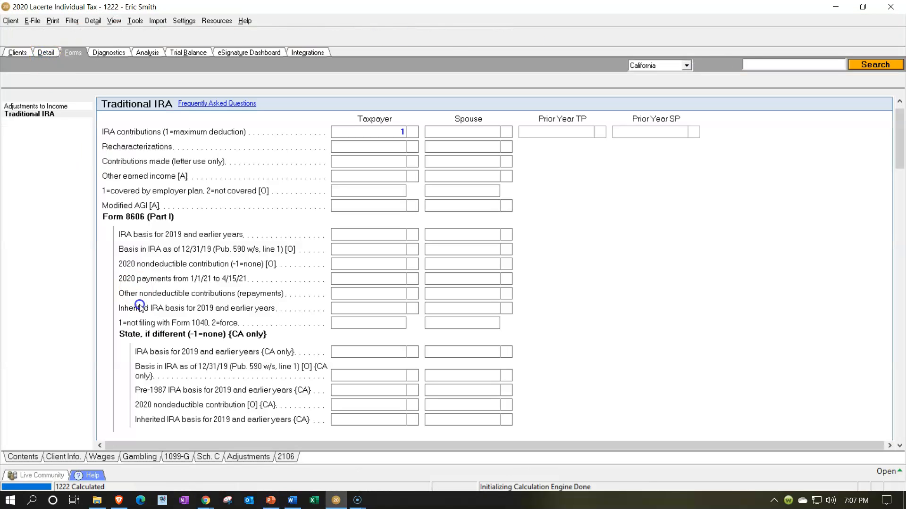
click(72, 458)
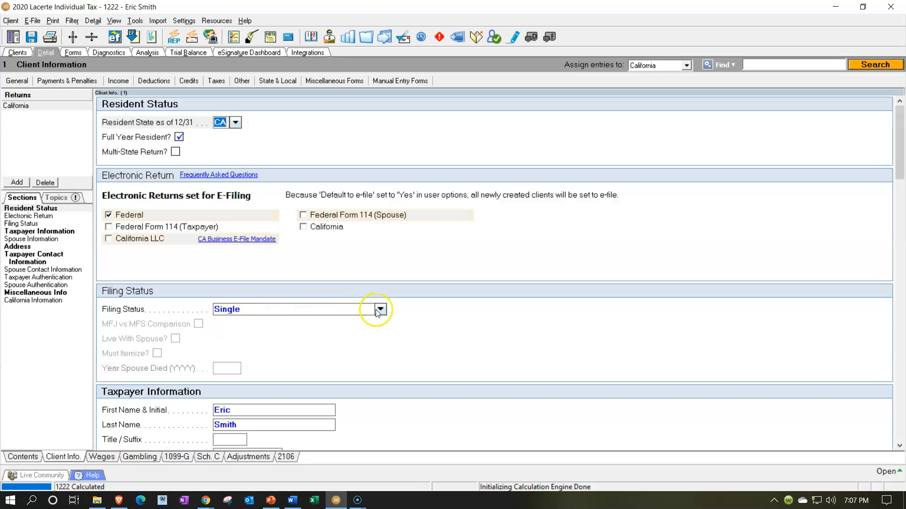
click(379, 309)
click(250, 325)
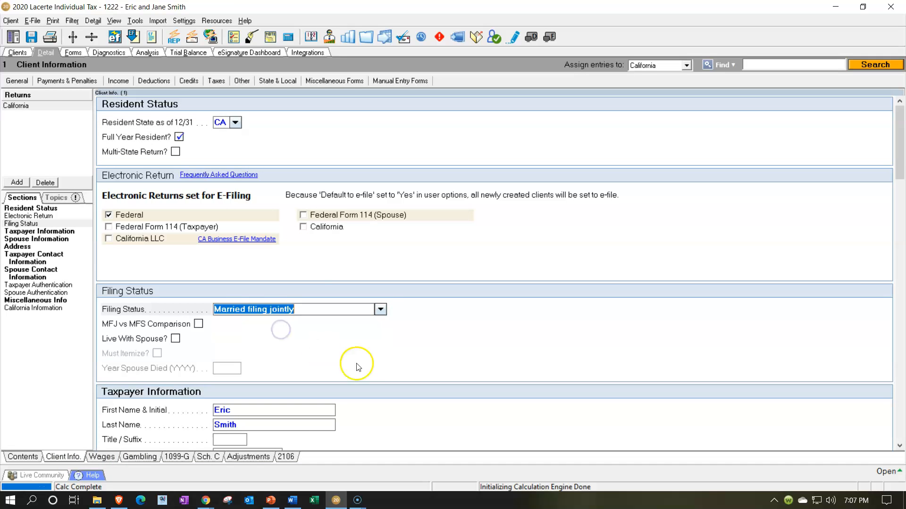
scroll(400, 363, down, 4)
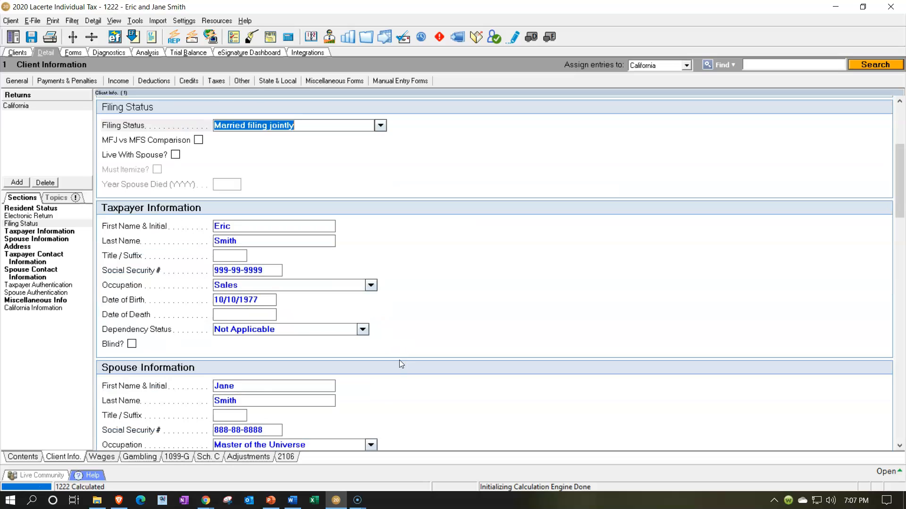
scroll(400, 363, up, 4)
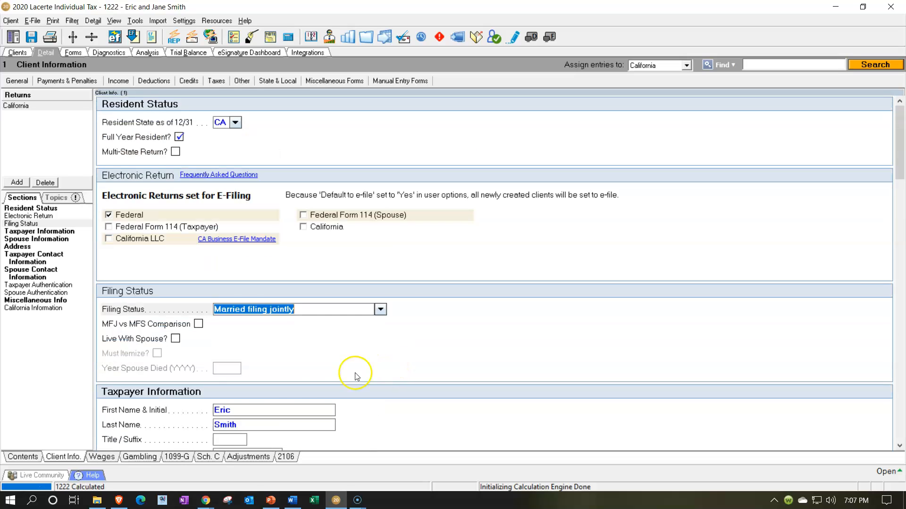
Step: Consult the 2020 Saver's Credit slide in PowerPoint and set Employer 2's wages to 38,000 in the W-2 input
click(118, 82)
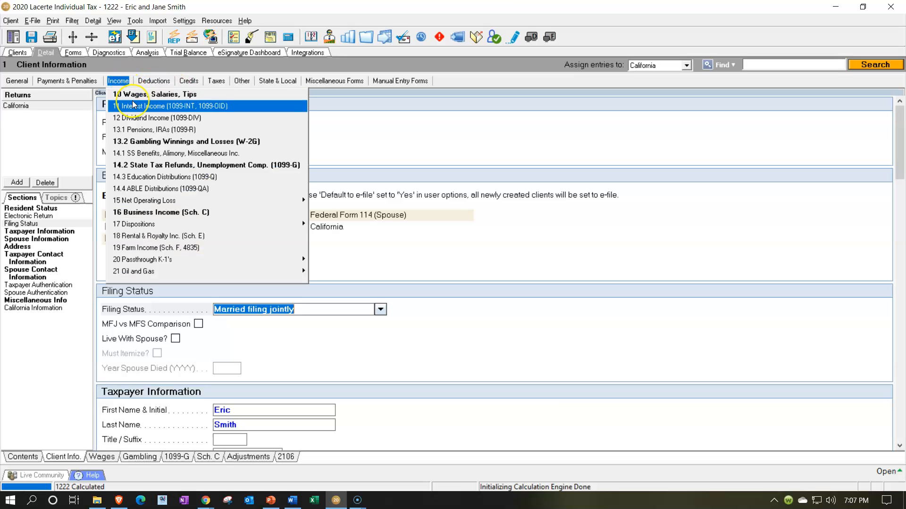
click(132, 94)
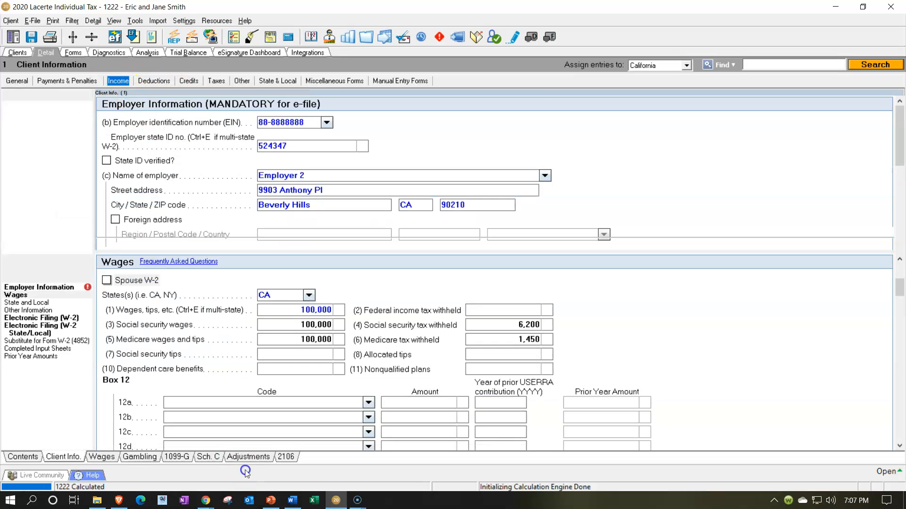
click(271, 501)
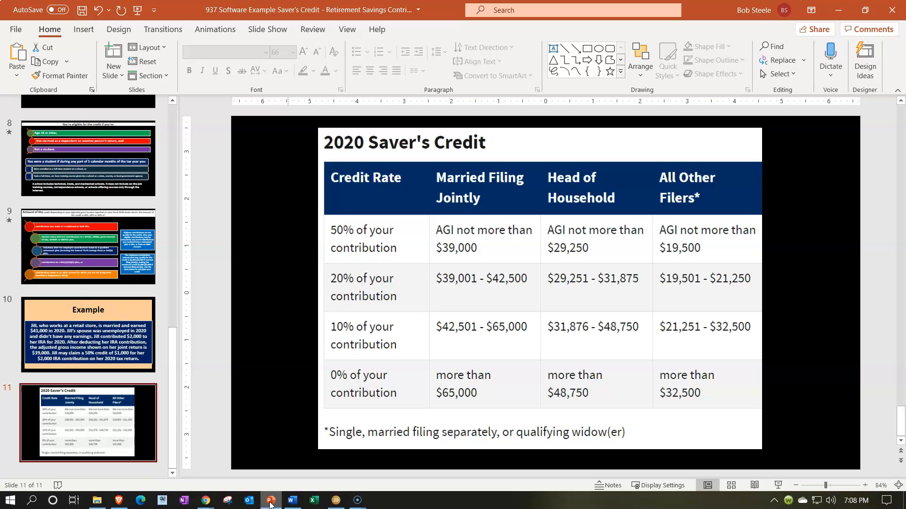
click(270, 501)
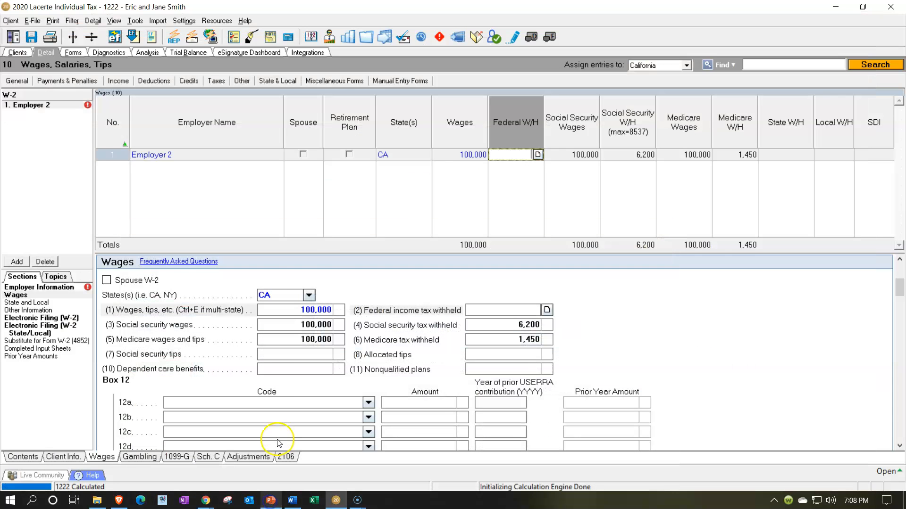
click(462, 156)
text(38000)
key(Tab)
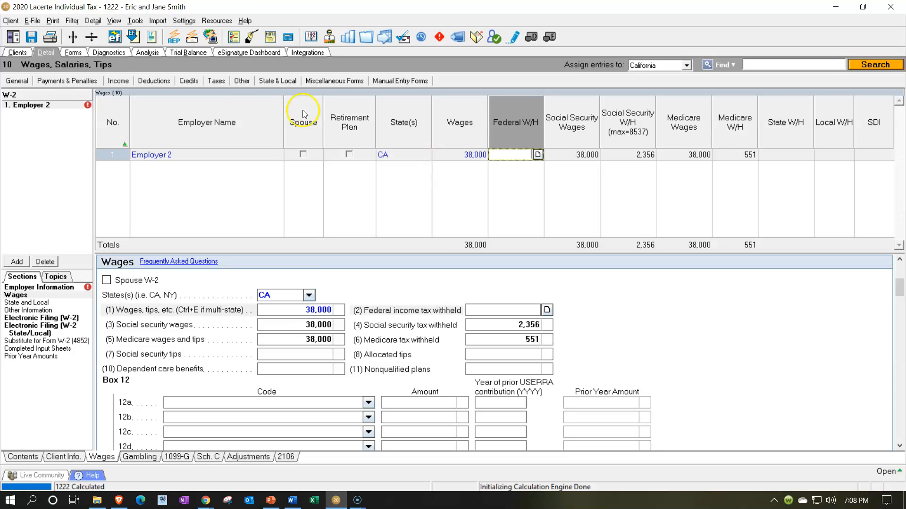
Step: Review Form 1040 page 1 for the joint return, from wages and the Schedule 1 adjustment down to taxable income
click(79, 56)
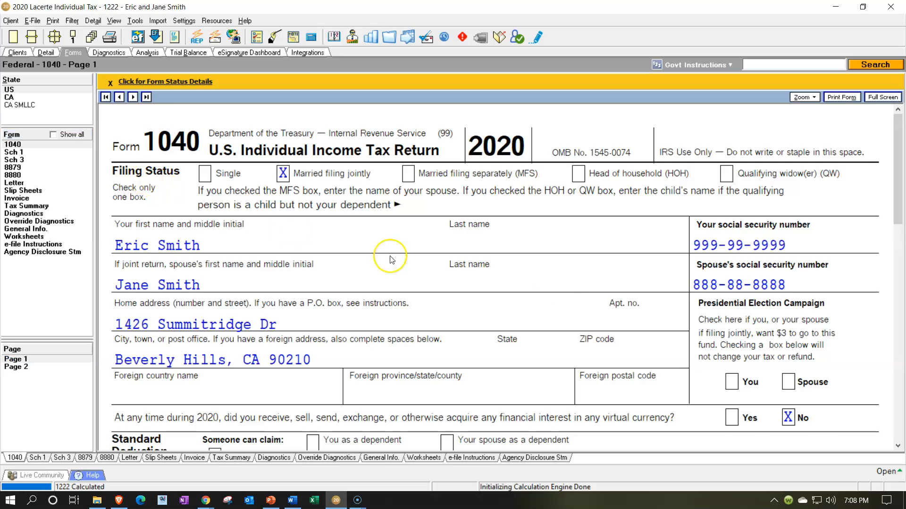
scroll(558, 285, down, 3)
scroll(558, 287, up, 2)
scroll(558, 287, down, 3)
scroll(558, 287, down, 5)
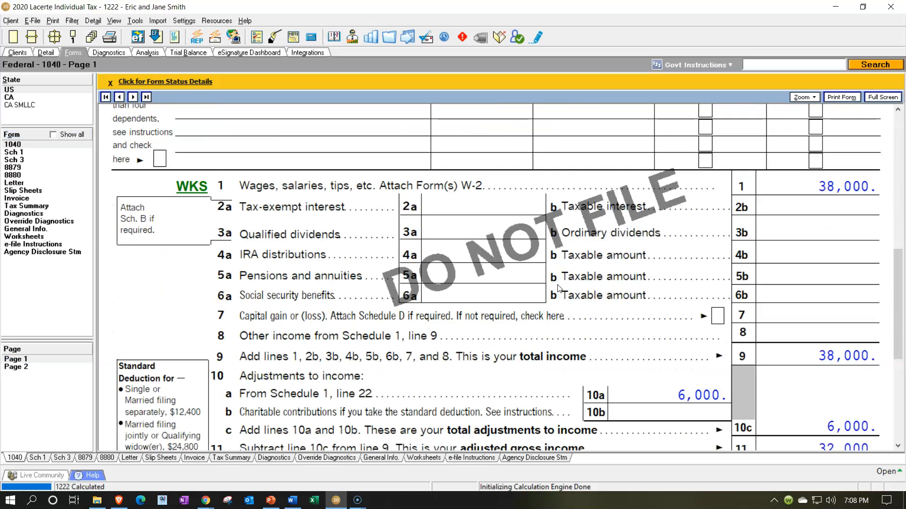
scroll(714, 246, down, 2)
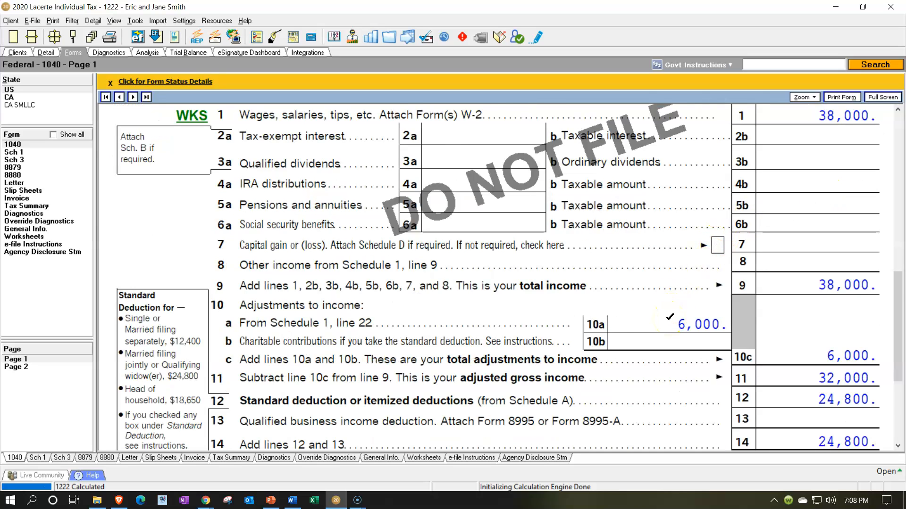
scroll(669, 317, down, 2)
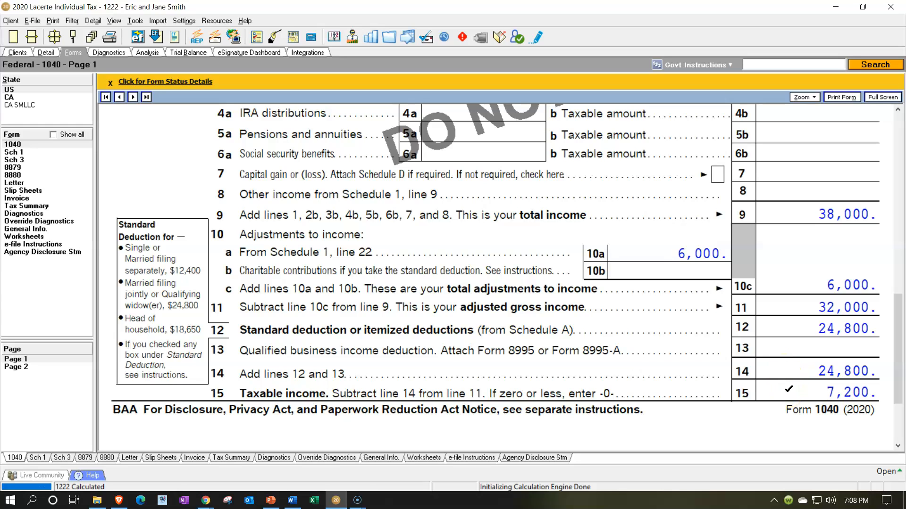
Step: Trace the Schedule 3 amount on Form 1040 page 2 to the retirement savings contributions credit on Schedule 3
click(37, 370)
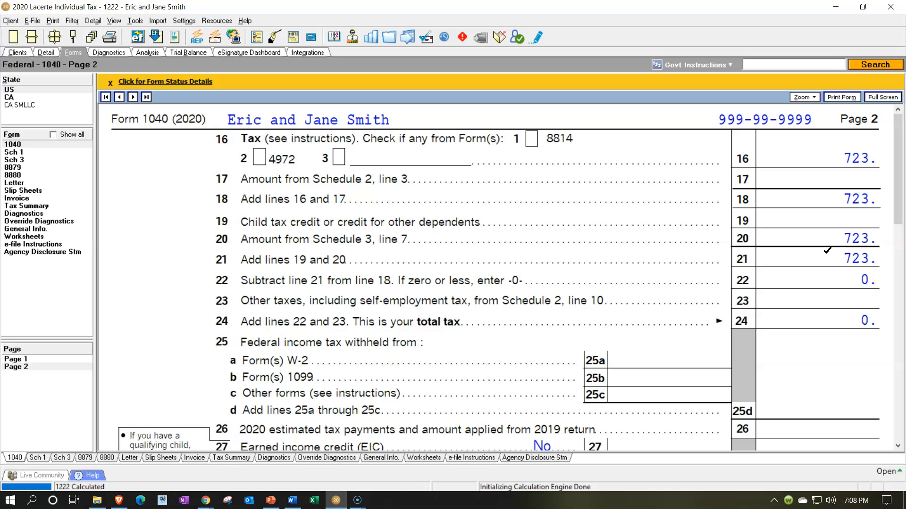
click(26, 160)
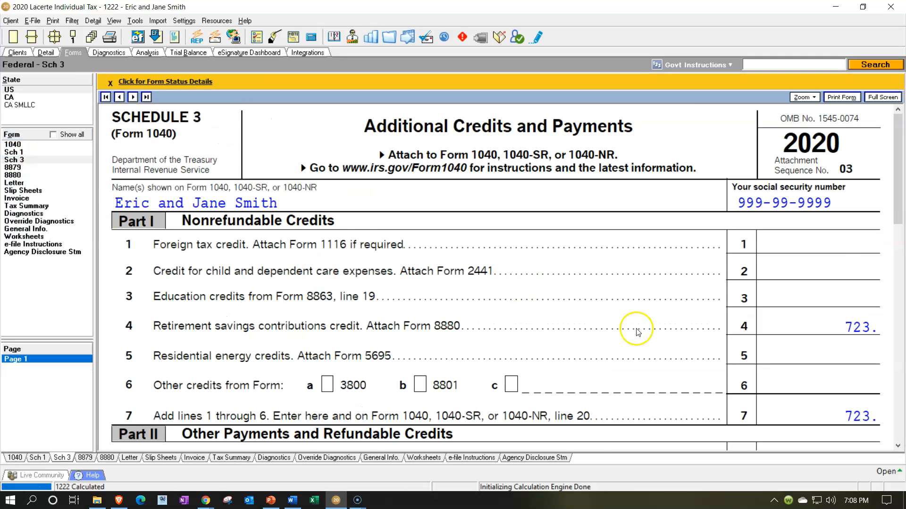
scroll(637, 332, down, 3)
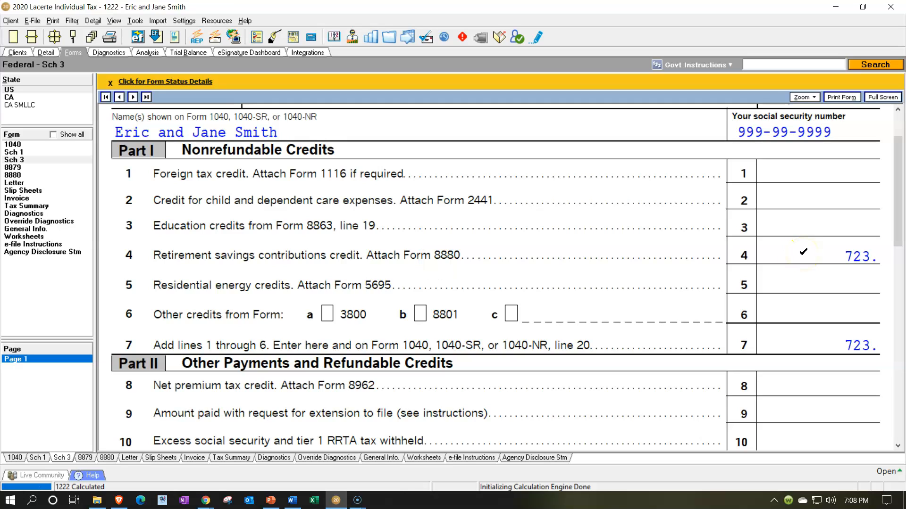
Step: Open Form 8880 and examine the taxpayer's traditional and Roth IRA contributions on line 1
click(13, 176)
scroll(566, 274, down, 2)
click(698, 258)
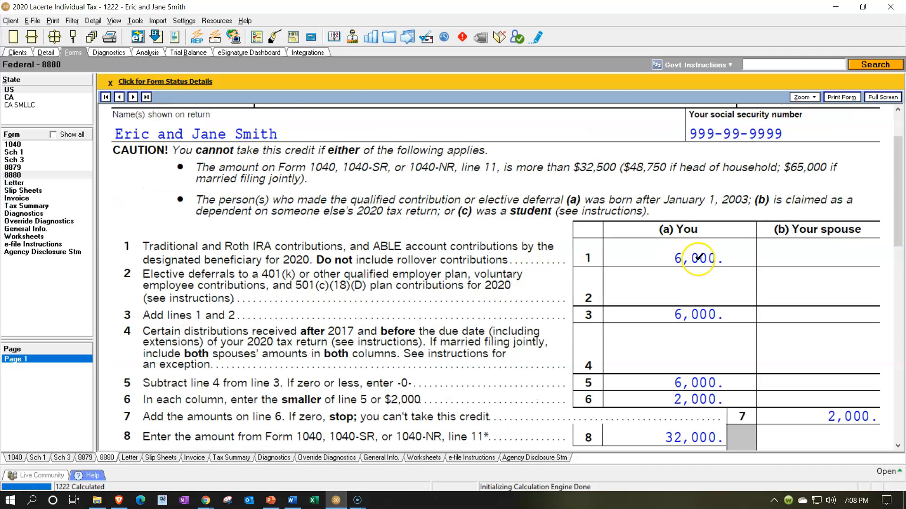
Step: Follow Form 8880 from the line 6 contribution limit through the line 9 rate and line 11 tax limitation to the line 12 credit
scroll(697, 257, down, 2)
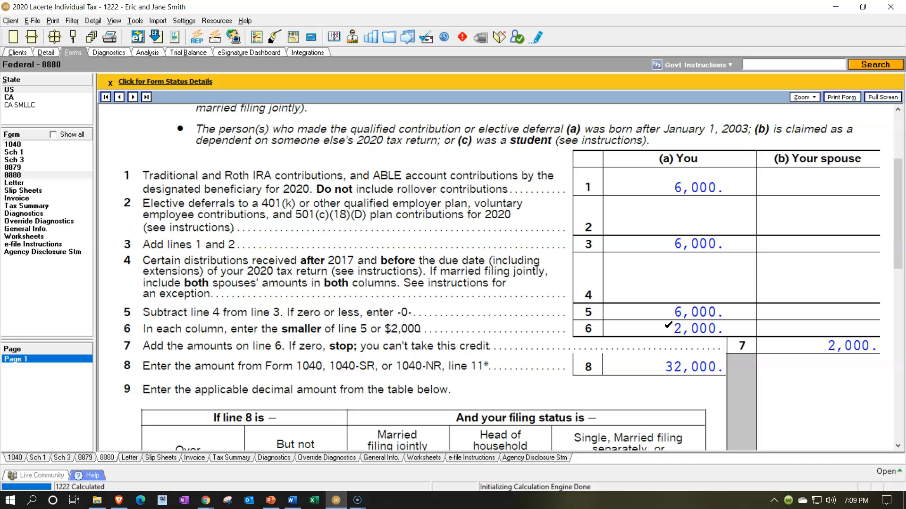
scroll(667, 326, down, 2)
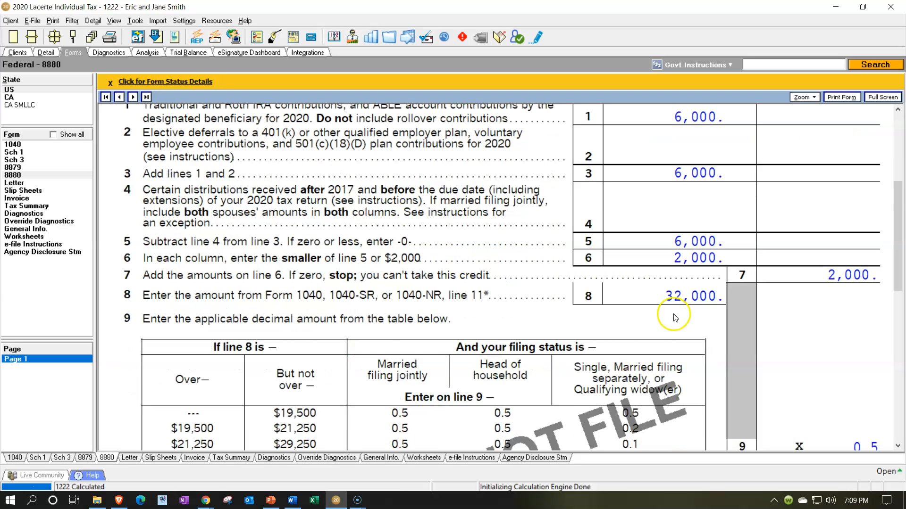
scroll(679, 316, down, 2)
scroll(805, 200, down, 6)
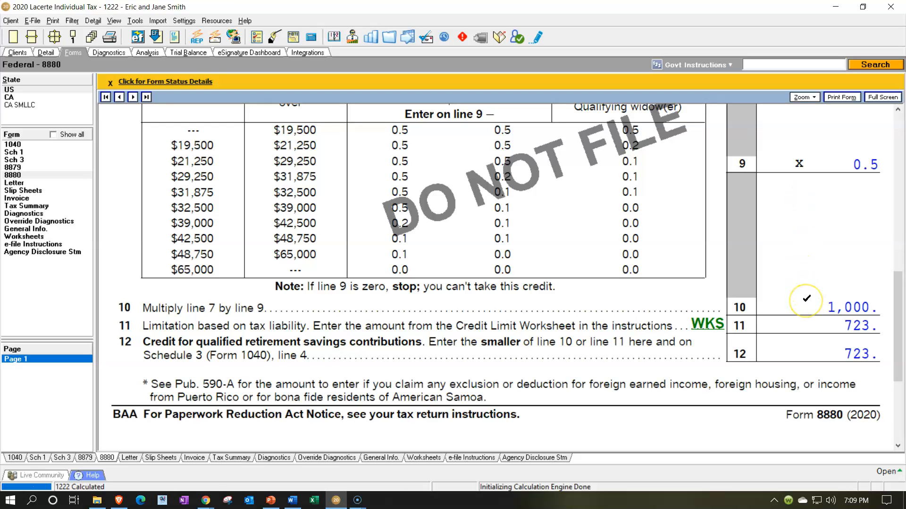
click(811, 324)
click(811, 328)
Step: Consult the 2020 Saver's Credit slide in PowerPoint and set Employer 2's wages to 64,000 in the W-2 input
click(270, 504)
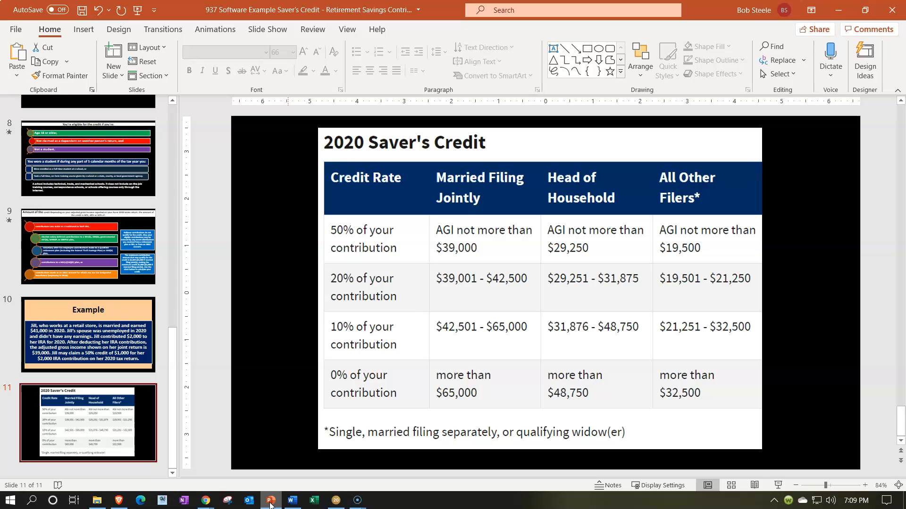
click(270, 504)
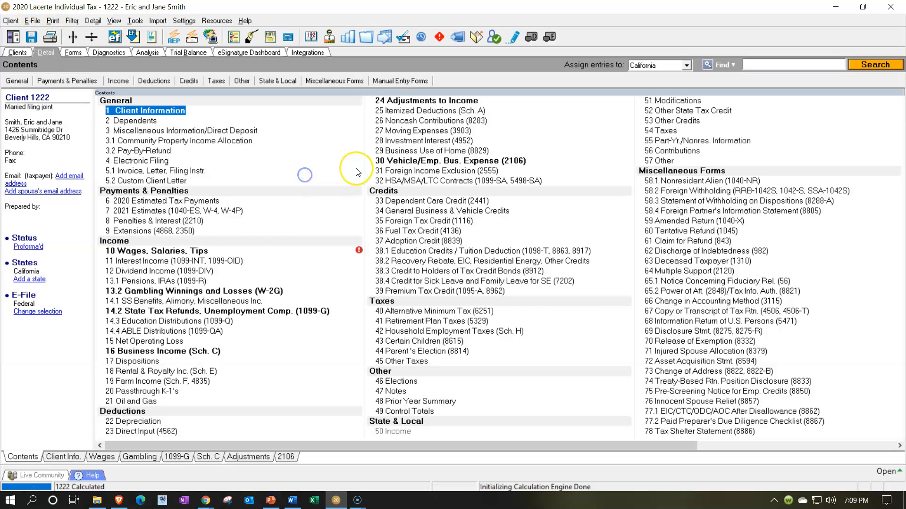
click(120, 82)
click(125, 94)
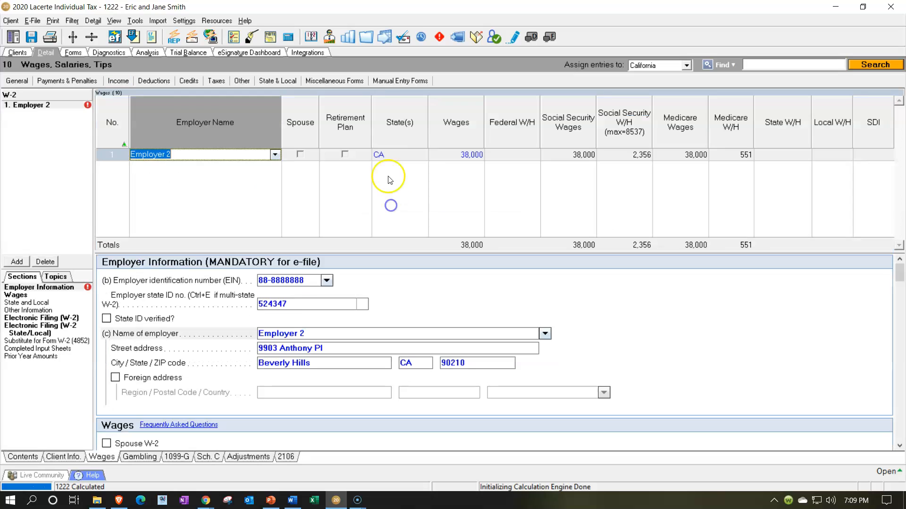
click(462, 158)
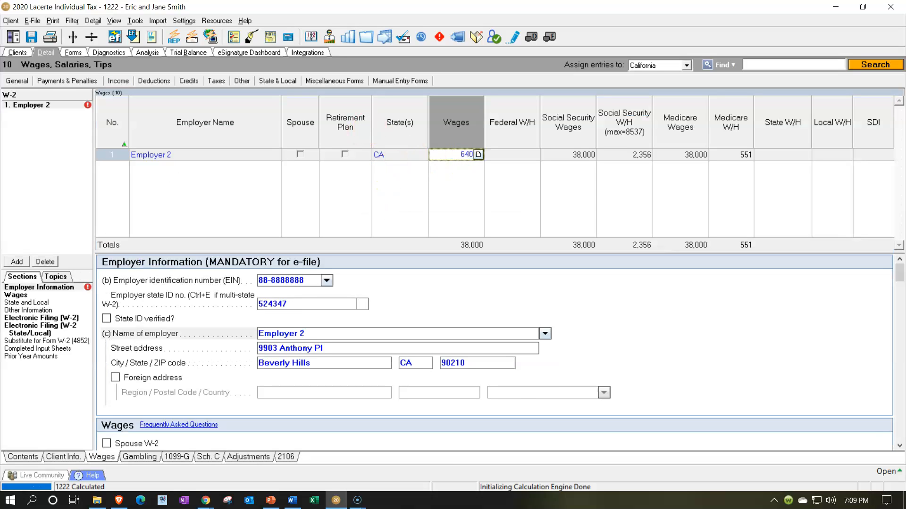
key(Tab)
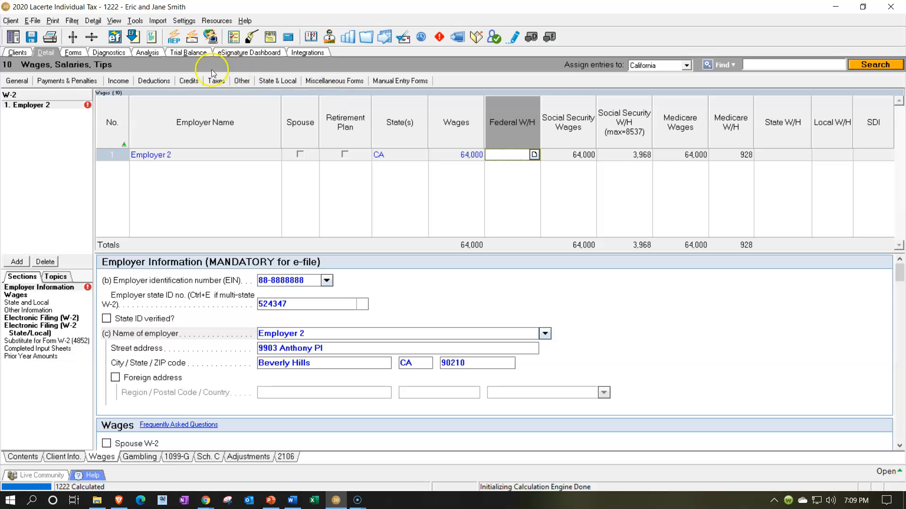
Step: Review the recalculated Form 1040 page 1 from wages through the Schedule 1 adjustment to taxable income
click(76, 54)
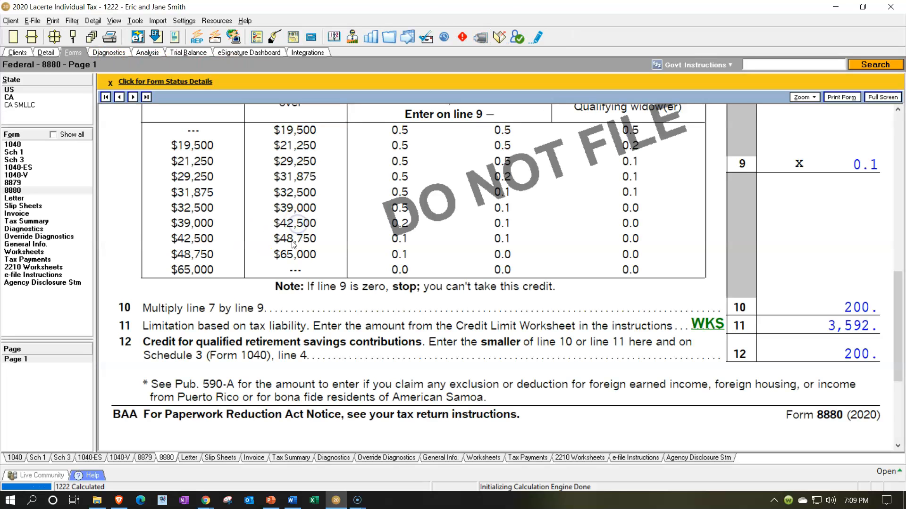
click(19, 144)
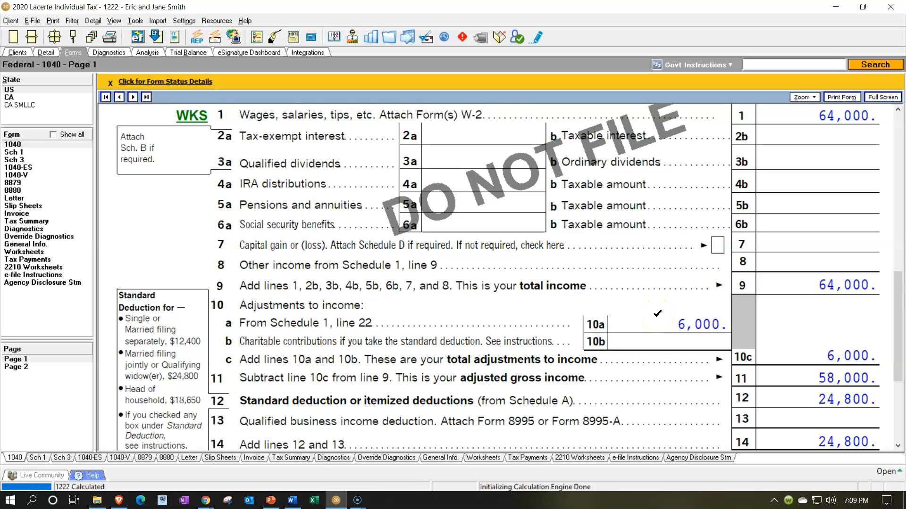
scroll(658, 319, down, 3)
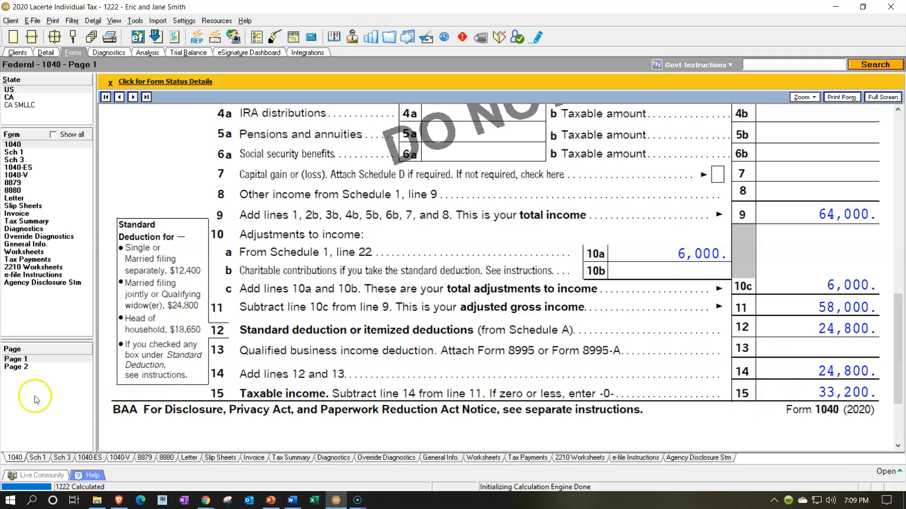
Step: Trace the Schedule 3 amount on Form 1040 page 2 to the line 4 retirement savings contributions credit on Schedule 3
click(26, 368)
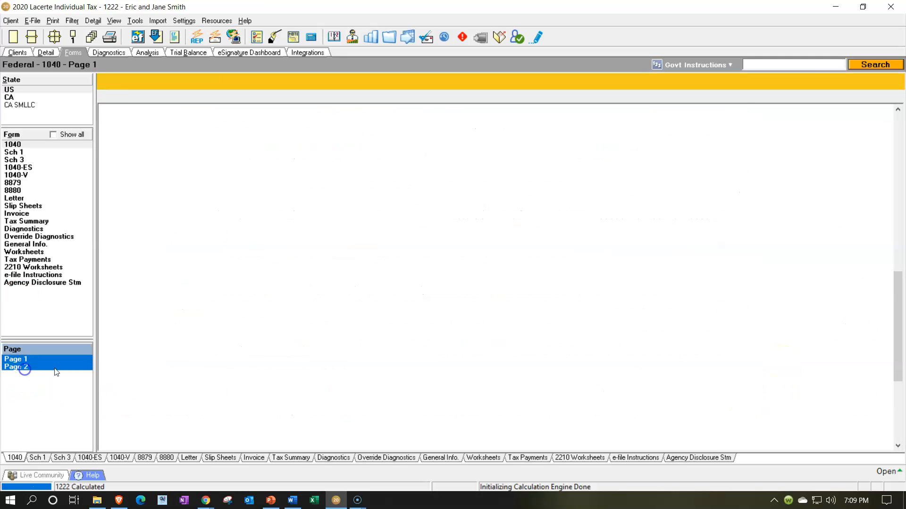
scroll(418, 269, up, 10)
scroll(423, 283, up, 3)
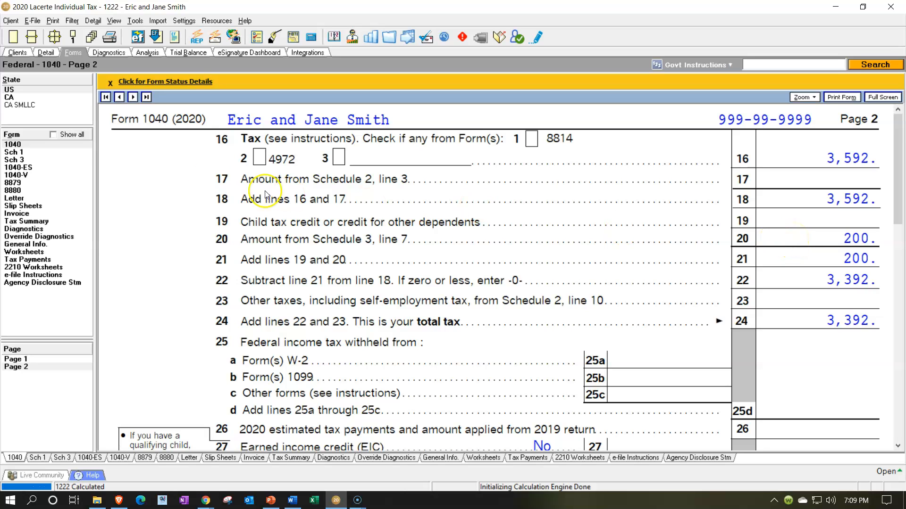
click(33, 158)
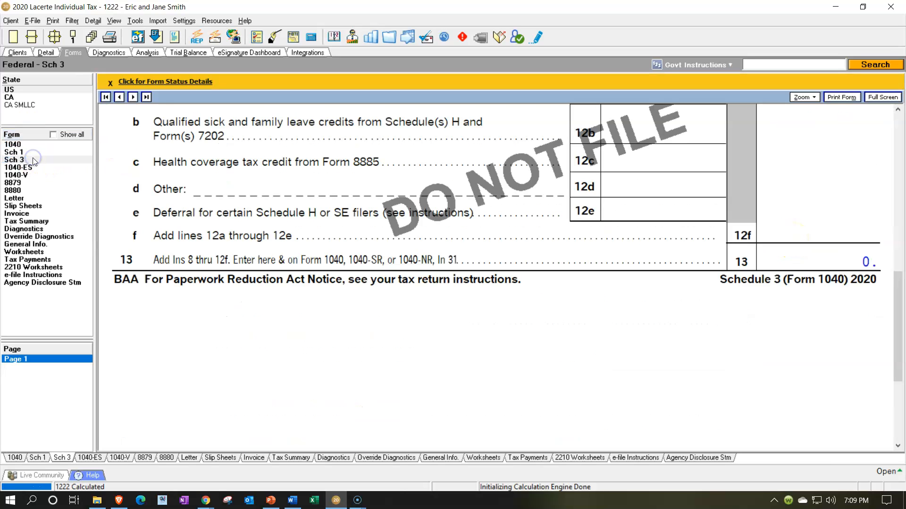
scroll(435, 256, up, 5)
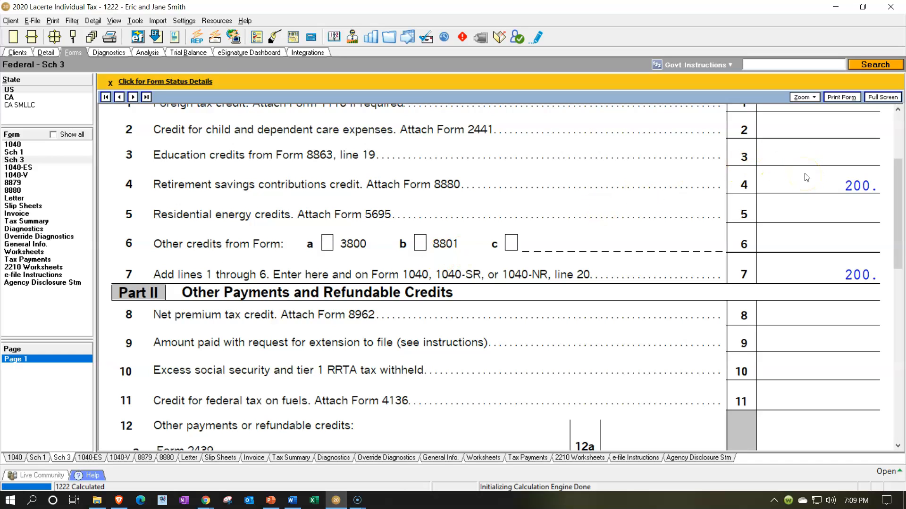
Step: Open Form 8880 and follow the IRA contribution, adjusted gross income and rate down to the credit on line 12
click(26, 191)
scroll(687, 255, up, 8)
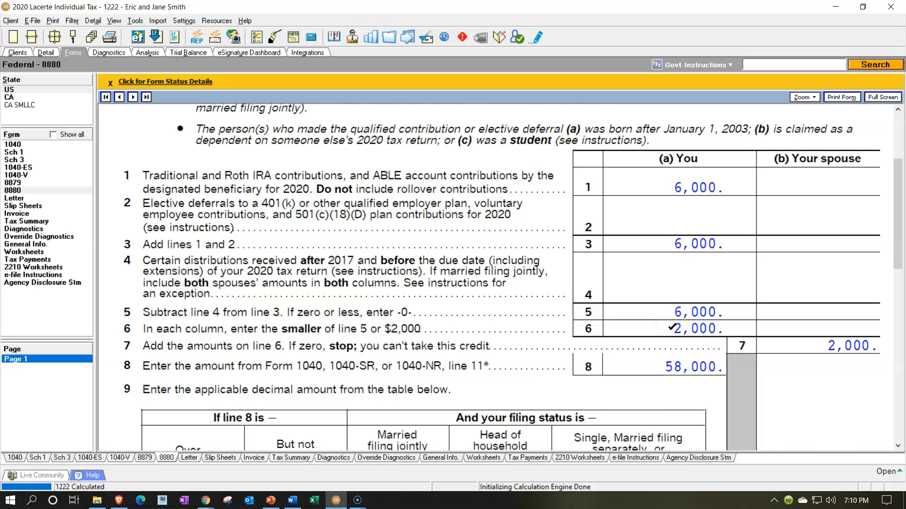
scroll(671, 327, down, 3)
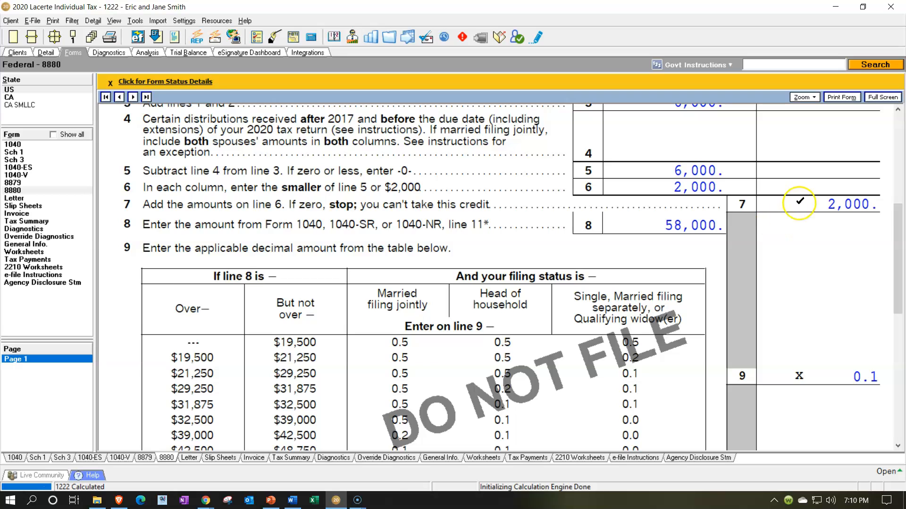
scroll(800, 203, down, 3)
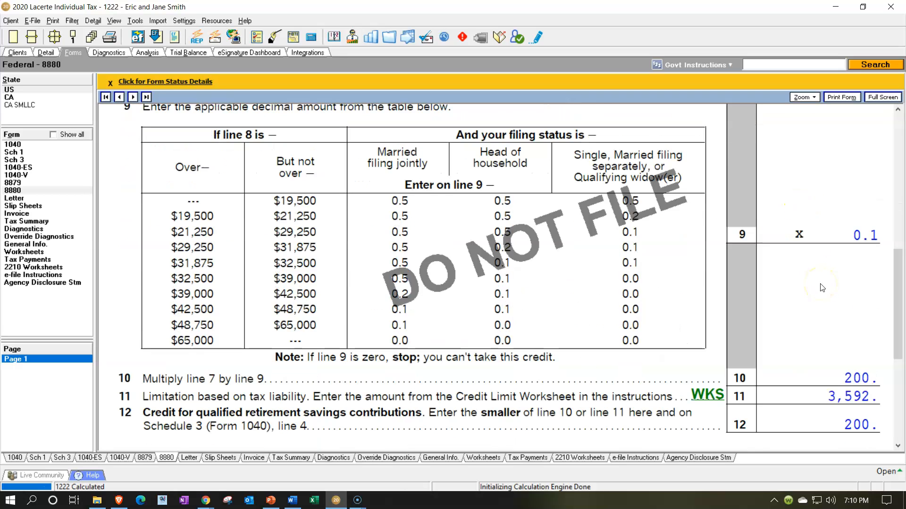
Step: Compare Form 8880's line 9 rate table and the resulting credit with the 2020 Saver's Credit slide in PowerPoint
scroll(821, 288, up, 3)
scroll(821, 288, down, 1)
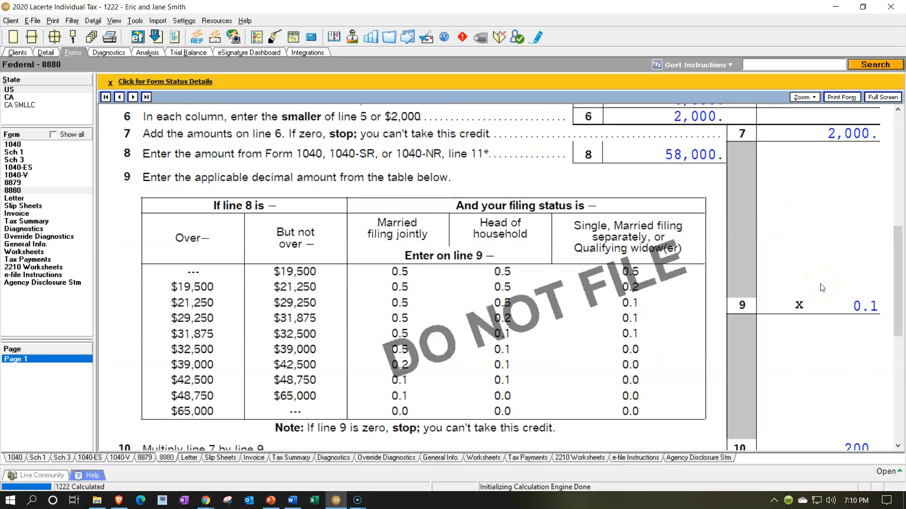
scroll(822, 287, down, 1)
click(824, 342)
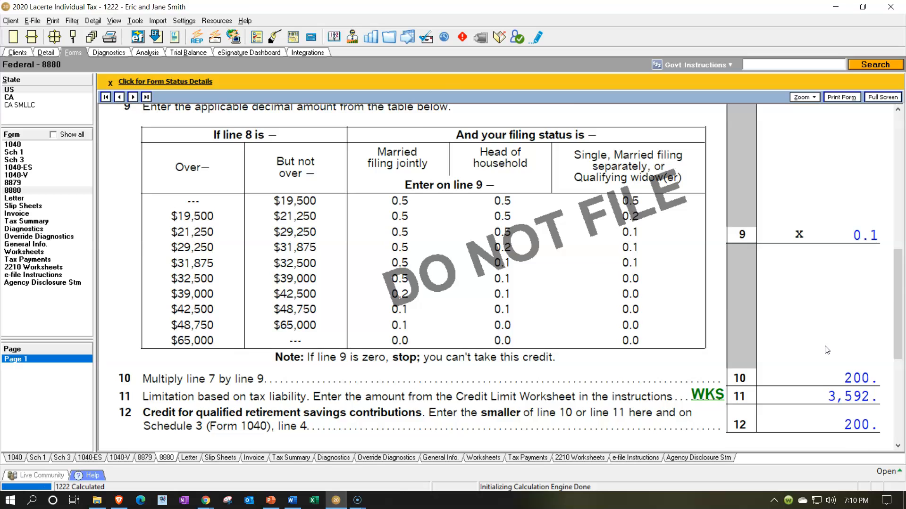
scroll(825, 349, up, 1)
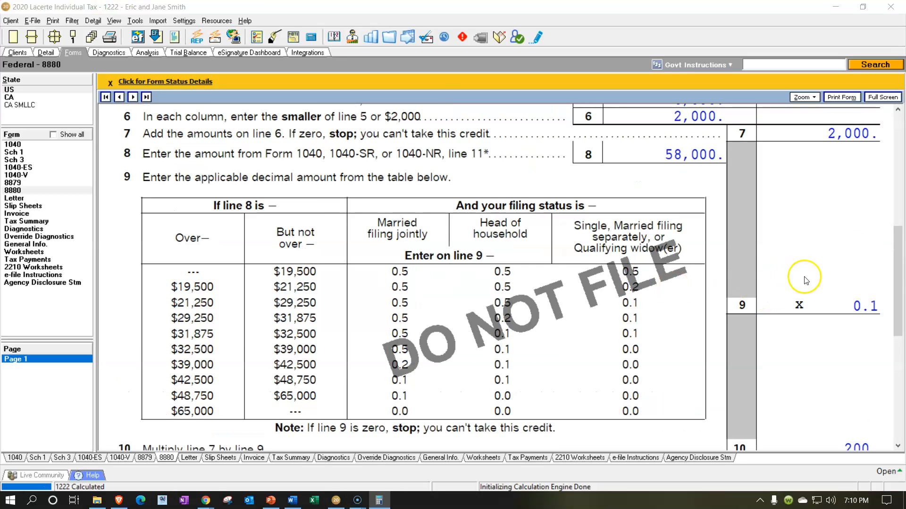
scroll(806, 280, down, 1)
click(271, 500)
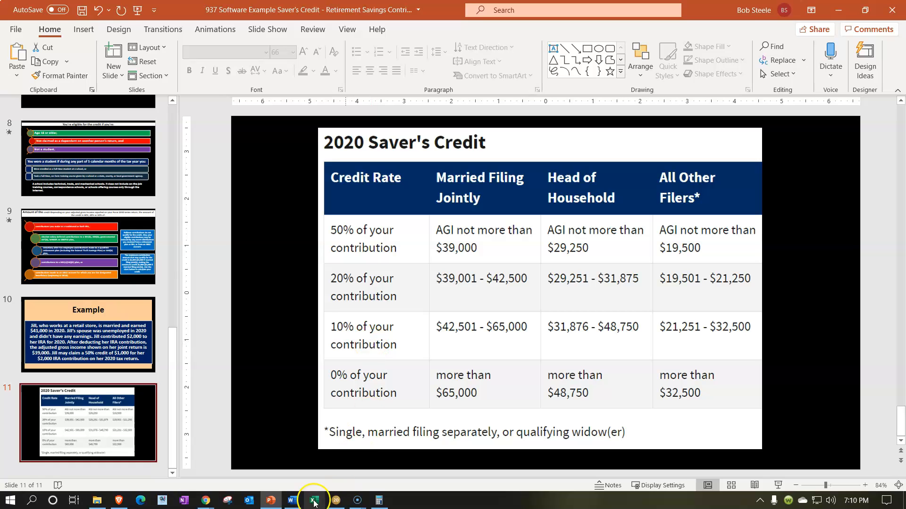
click(270, 500)
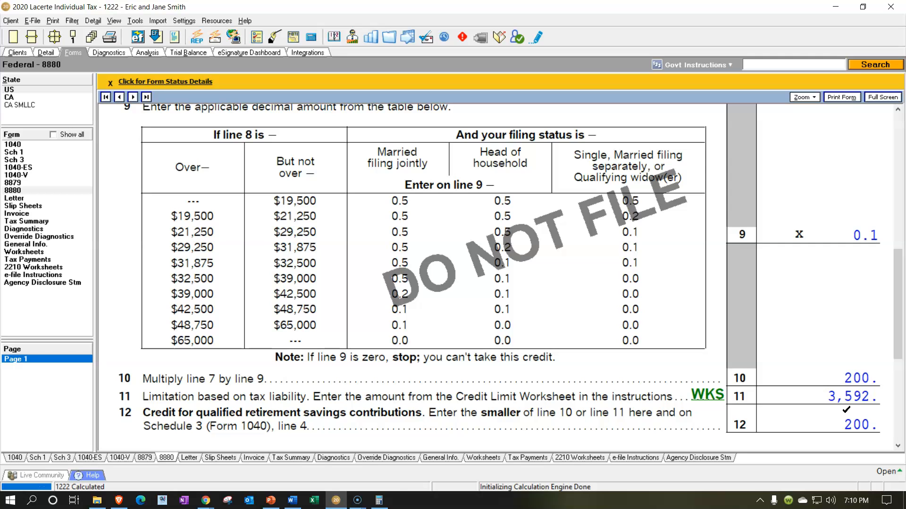
Step: Check the income and adjustment lines on Form 1040 page 1 and open the Traditional IRA section of the Adjustments to Income input
click(27, 145)
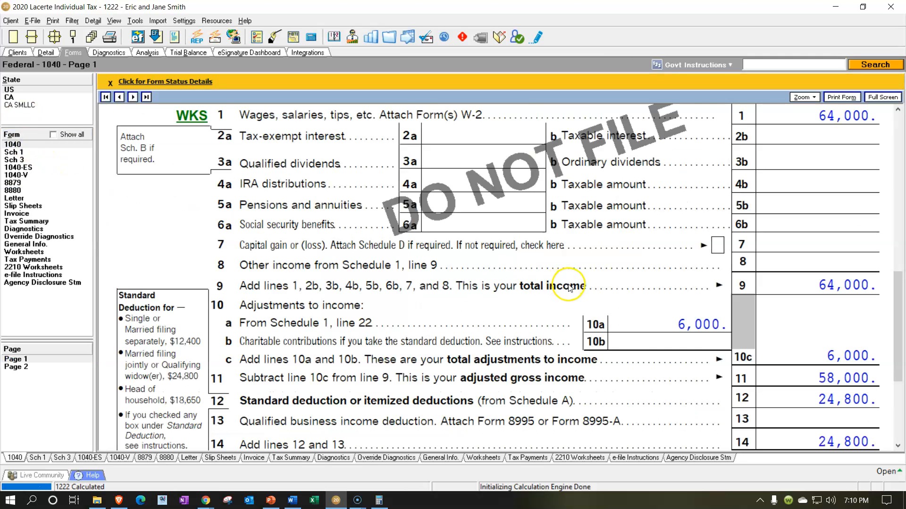
scroll(569, 288, up, 2)
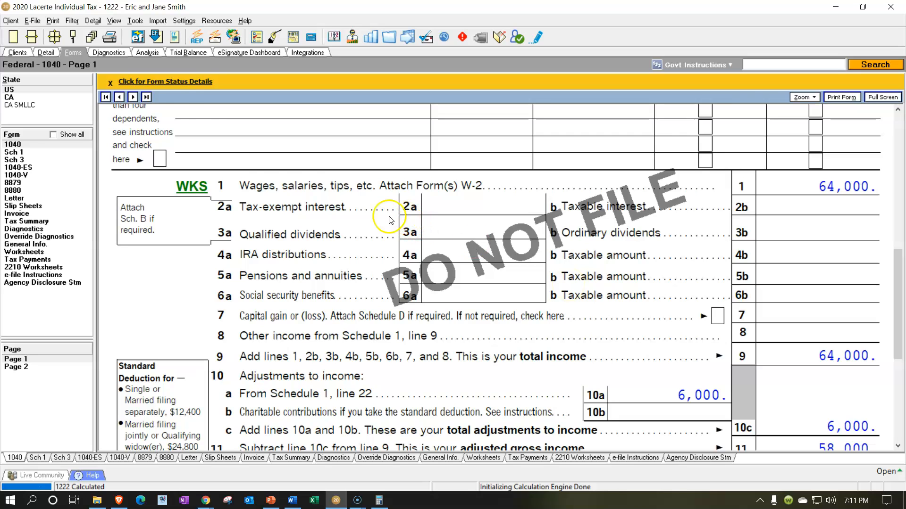
click(50, 51)
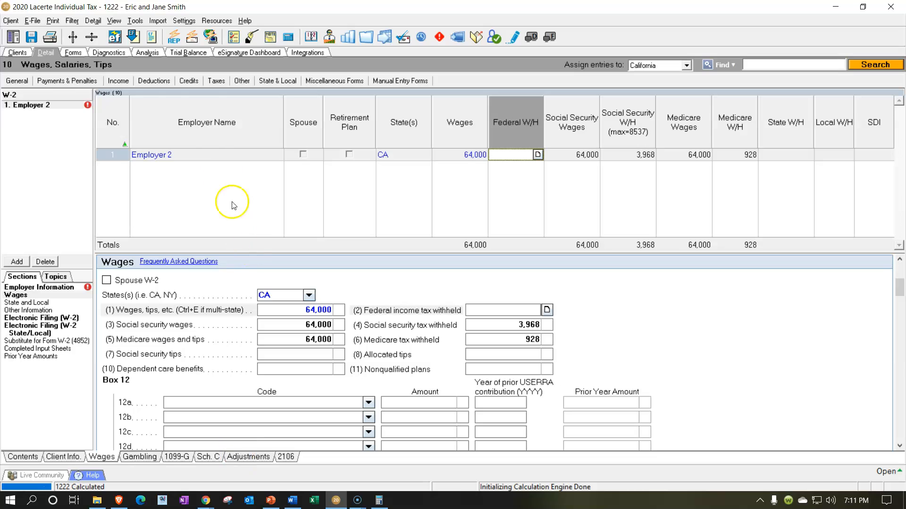
click(121, 83)
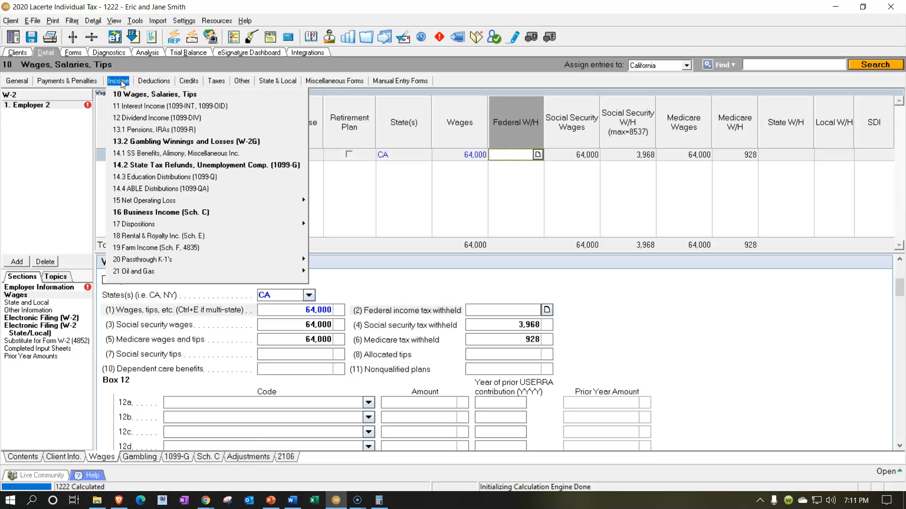
click(145, 80)
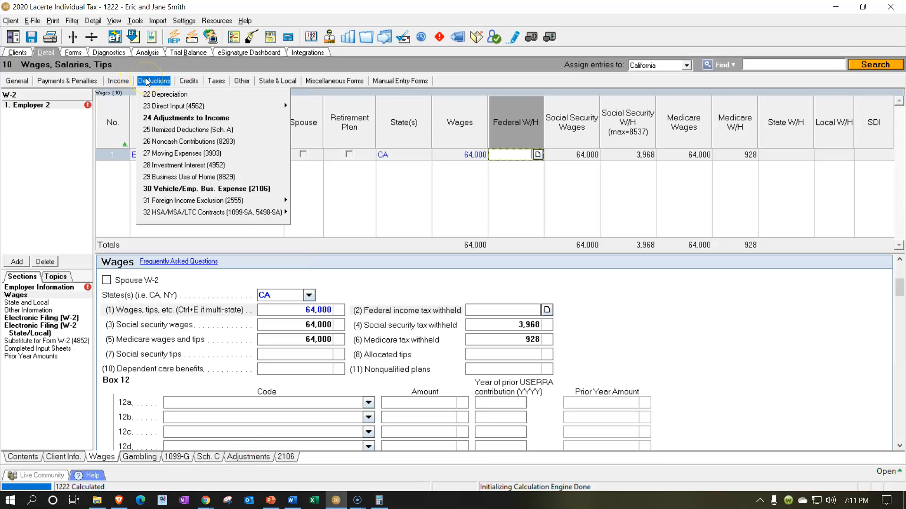
click(259, 458)
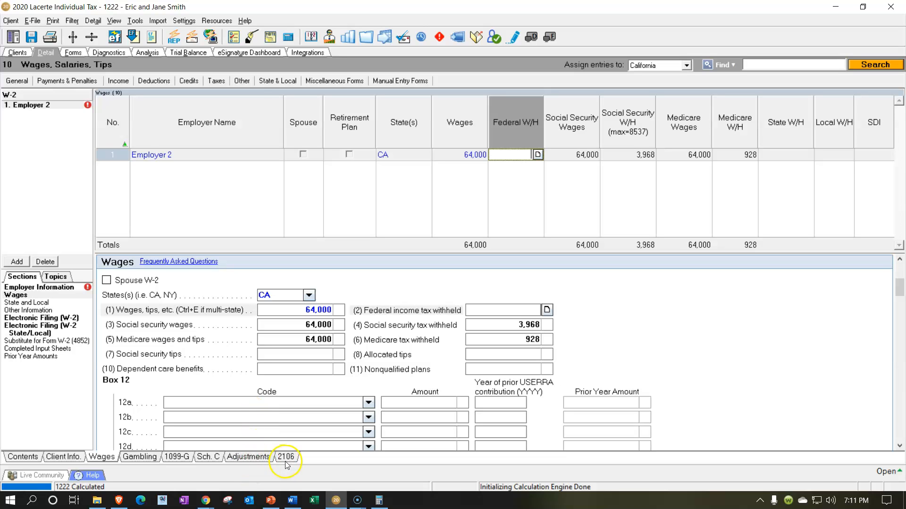
click(265, 457)
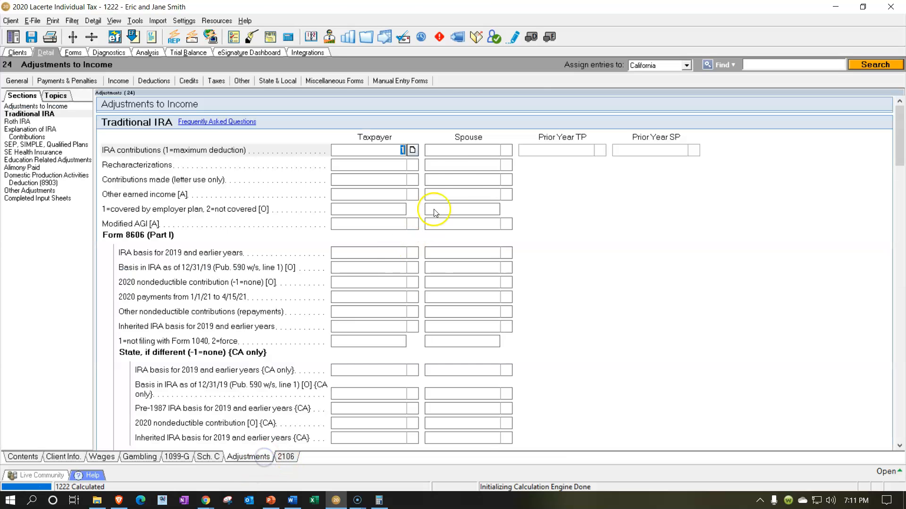
Step: Try entering 1 for the maximum deduction as the spouse's Traditional IRA contribution, and clear the entry
click(455, 150)
text(1)
key(Return)
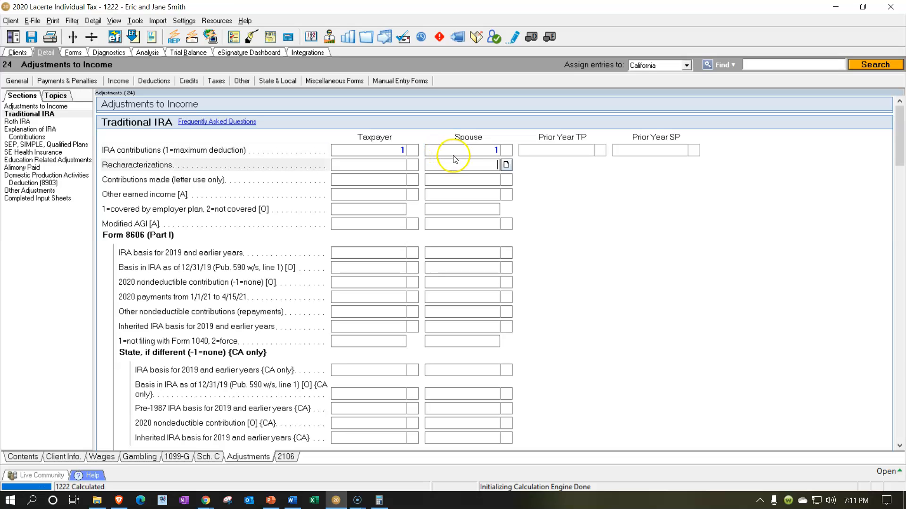
click(453, 155)
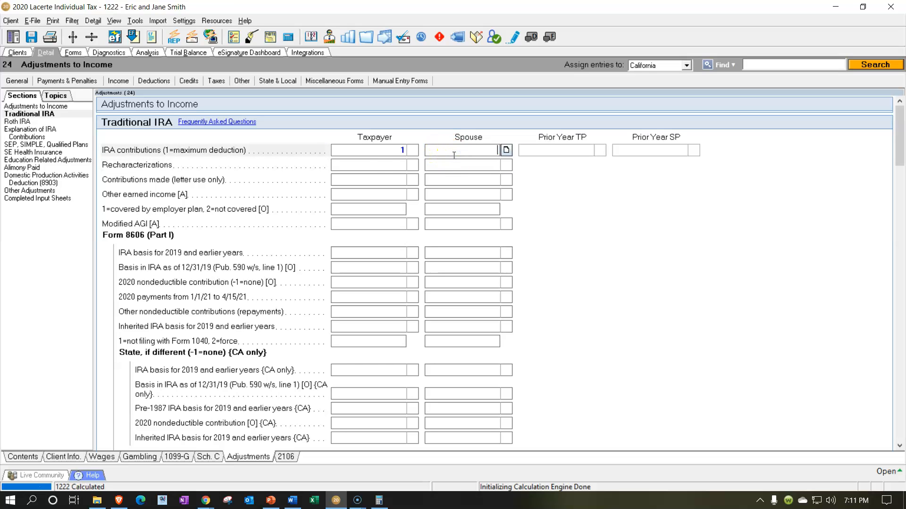
Step: Set the taxpayer's Traditional IRA contribution to 2,000 and review the adjustment and taxable income on Form 1040 page 1
click(385, 147)
key(Return)
click(74, 53)
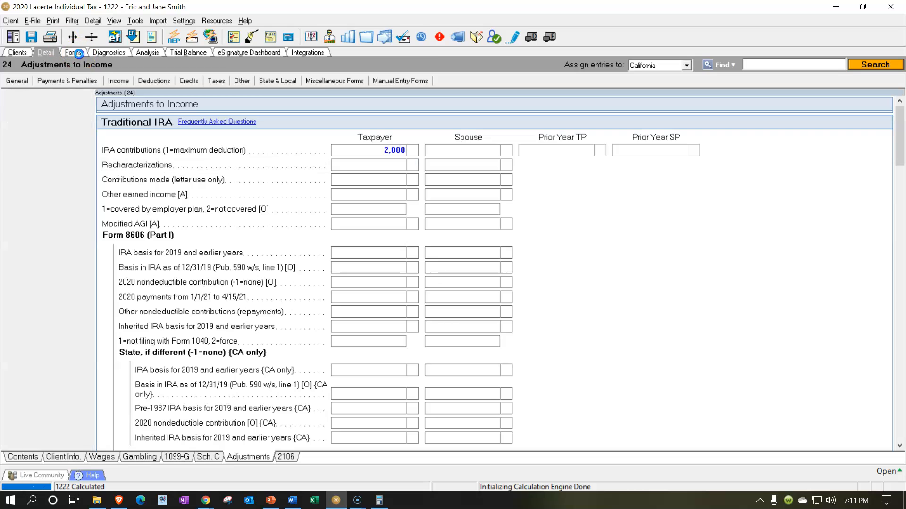
scroll(647, 281, down, 3)
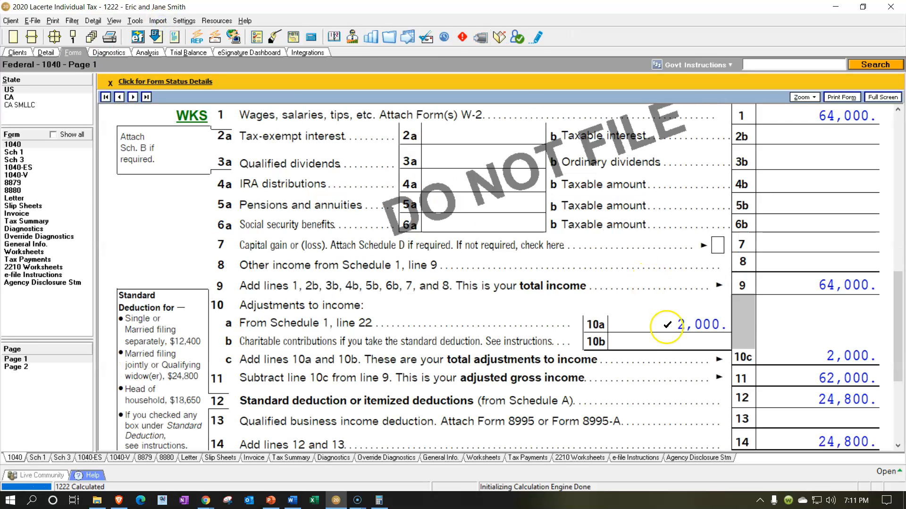
scroll(666, 325, down, 3)
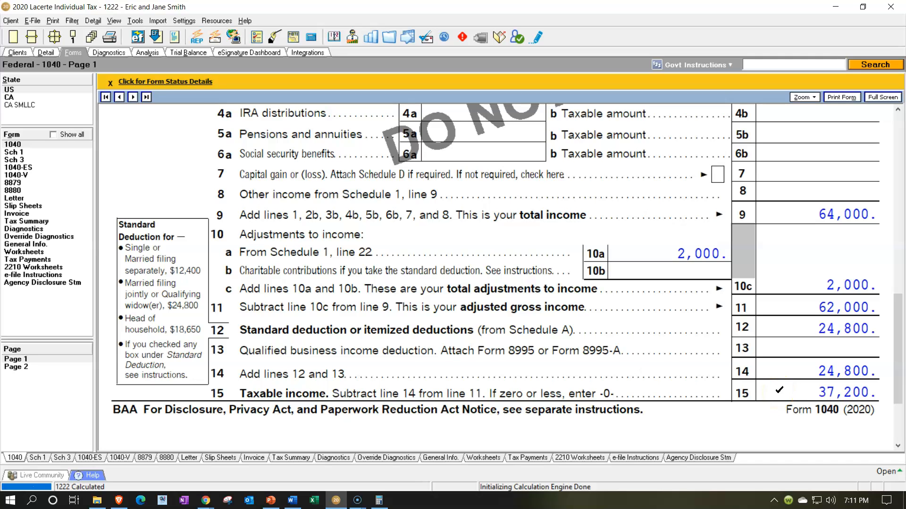
Step: Check the adjustments on Schedule 1 and the tax and credit lines on Form 1040 page 2
click(21, 152)
scroll(605, 325, up, 6)
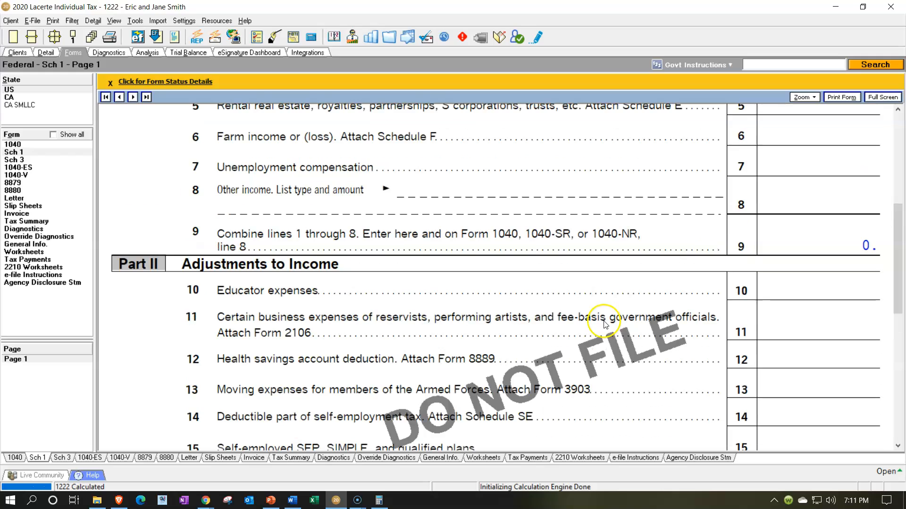
click(11, 145)
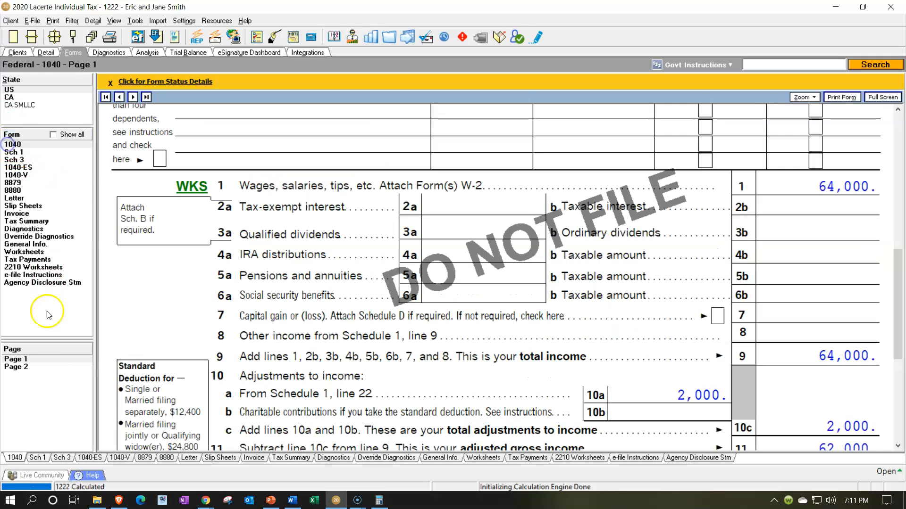
click(44, 367)
scroll(613, 252, up, 15)
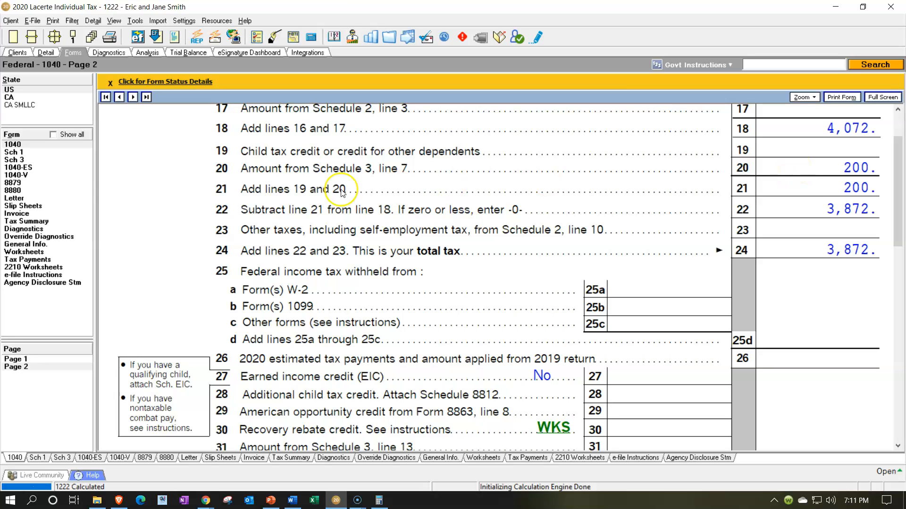
Step: Review the contribution lines, rate table and resulting credit on Form 8880
click(32, 190)
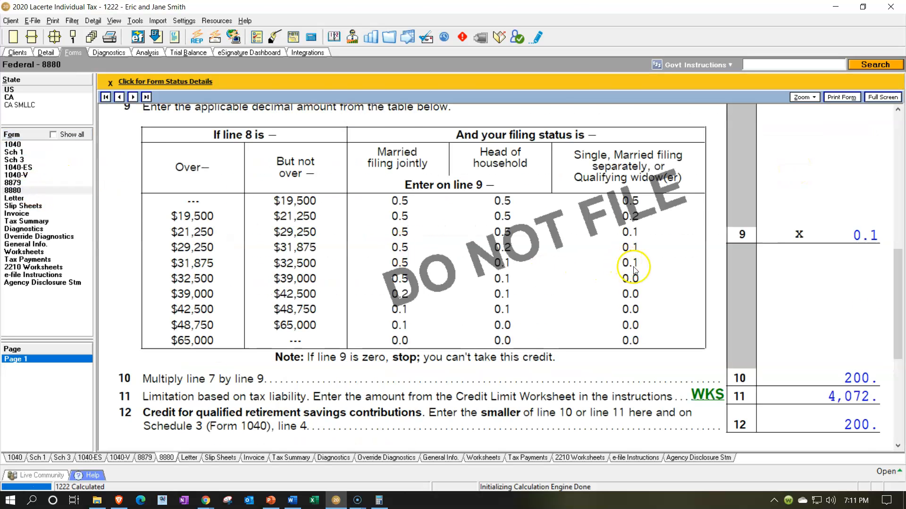
scroll(633, 269, up, 3)
scroll(755, 247, up, 1)
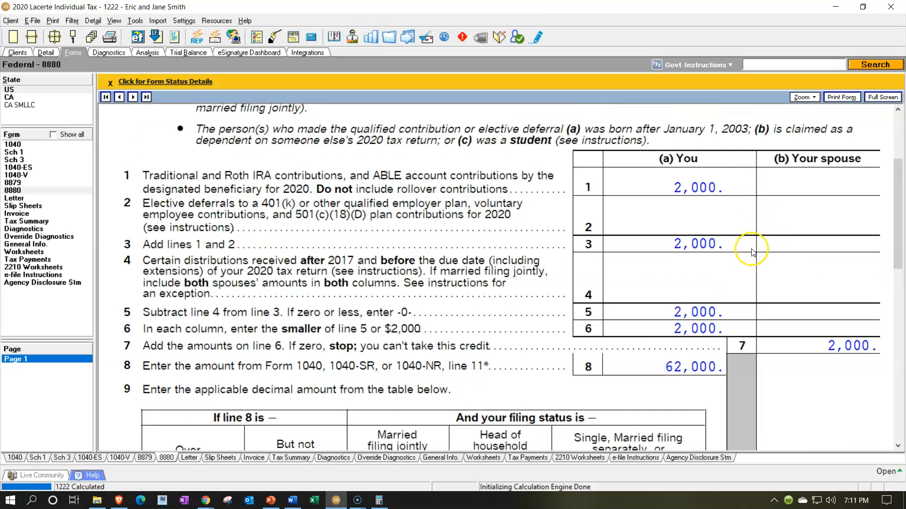
Step: Set the taxpayer's Traditional IRA contribution to 1,000 in the Adjustments to Income input
click(46, 52)
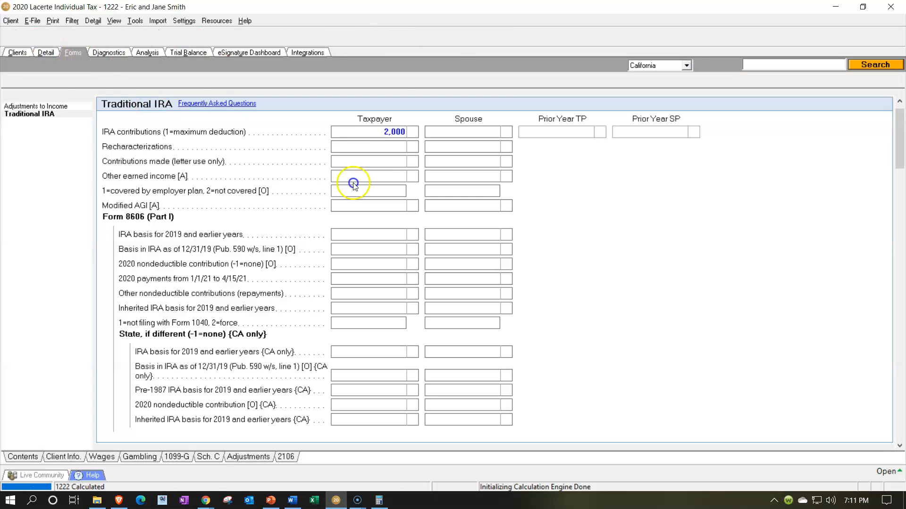
click(394, 133)
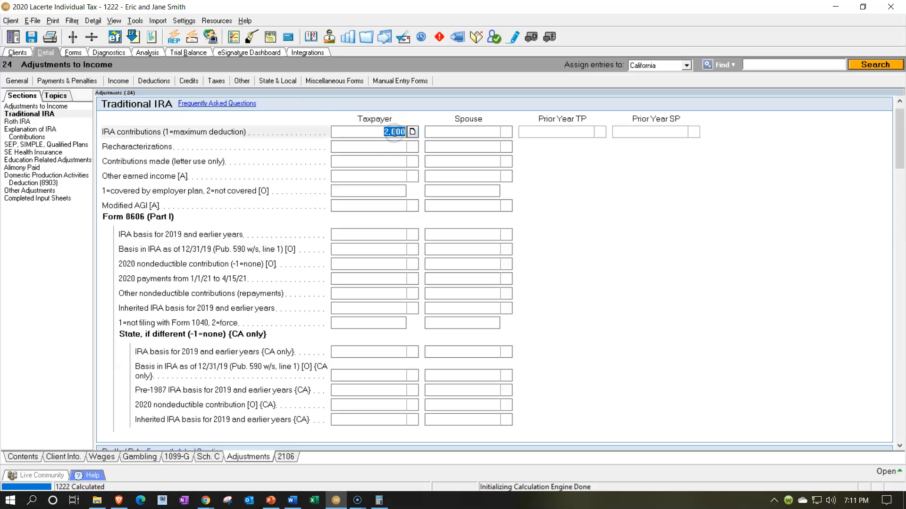
text(1,000)
key(Return)
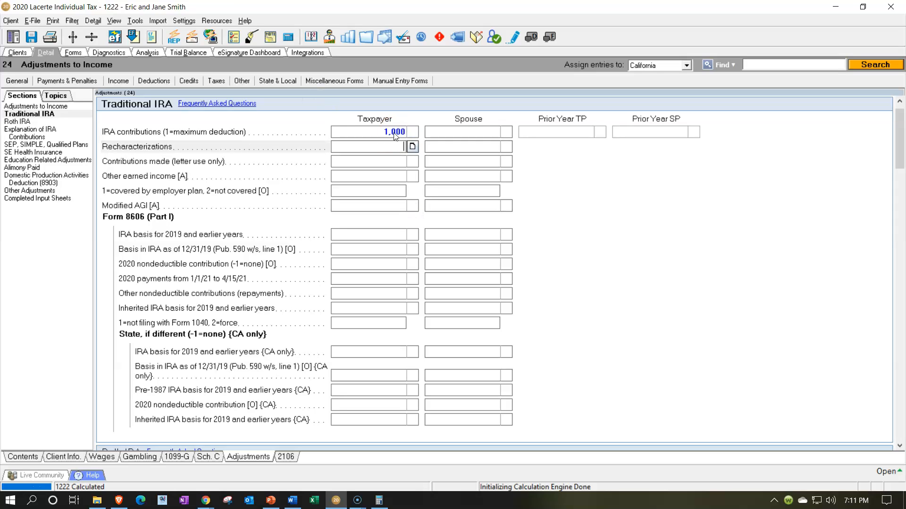
Step: Review the recalculated Form 8880 from the contribution lines through the line 12 credit
click(74, 53)
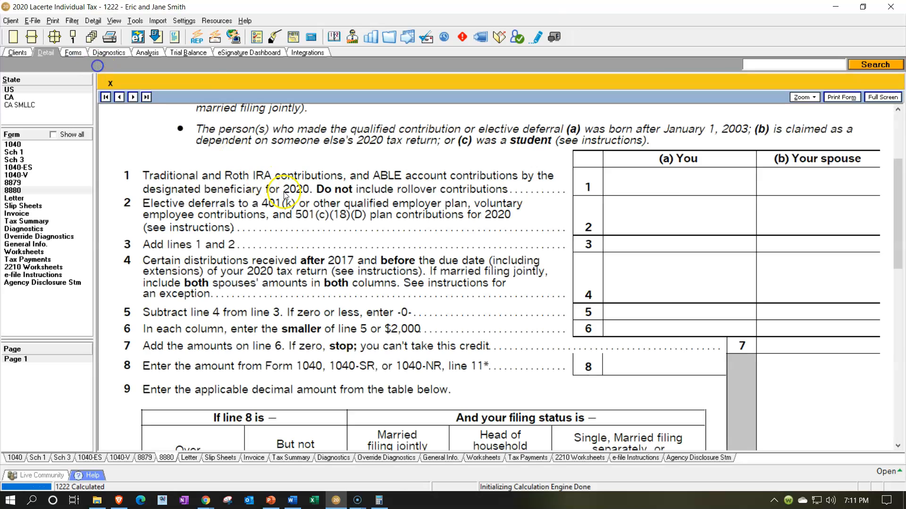
scroll(649, 190, down, 2)
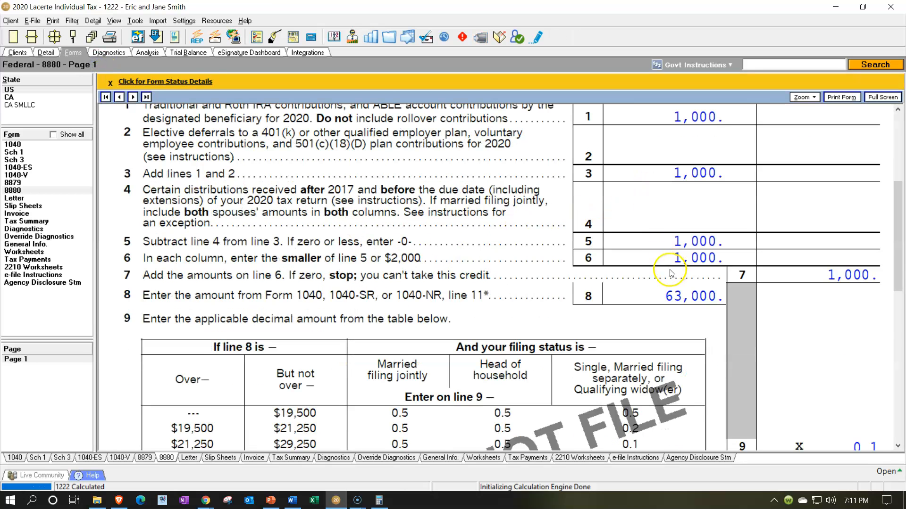
scroll(877, 302, down, 3)
scroll(877, 307, down, 3)
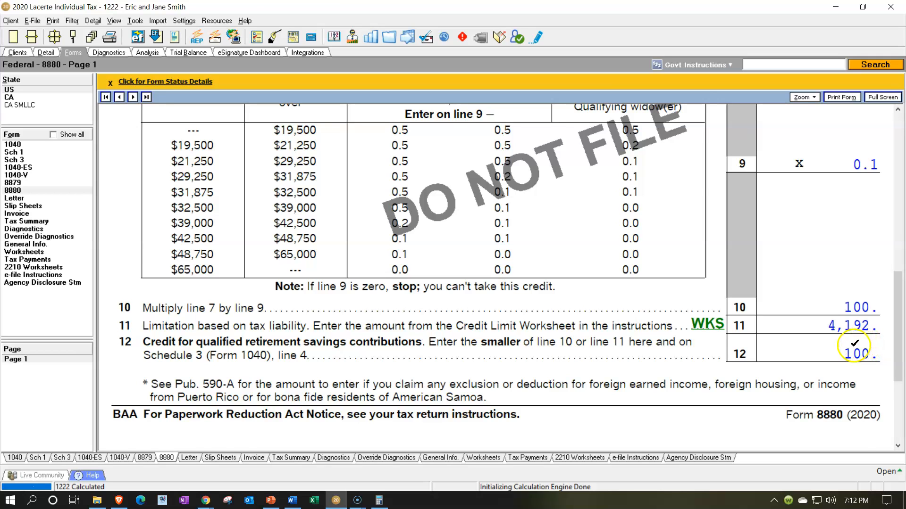
scroll(857, 347, up, 7)
scroll(855, 348, up, 3)
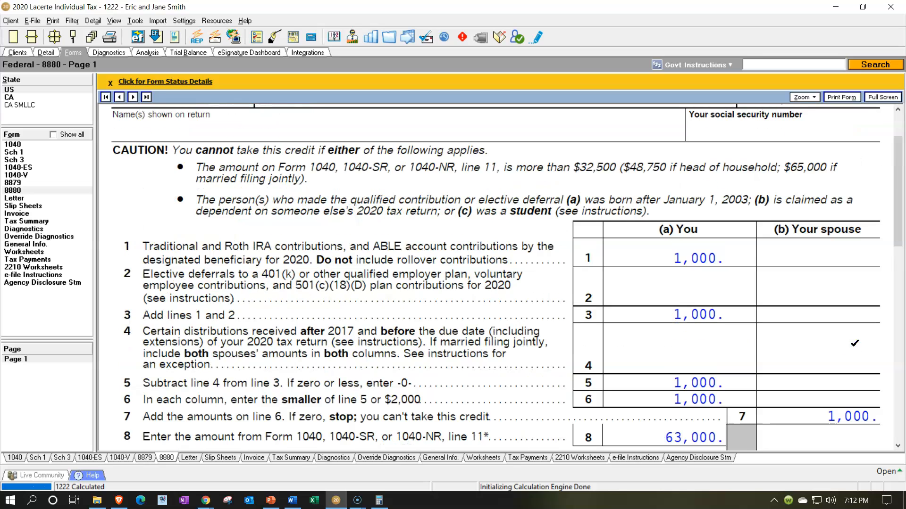
click(133, 112)
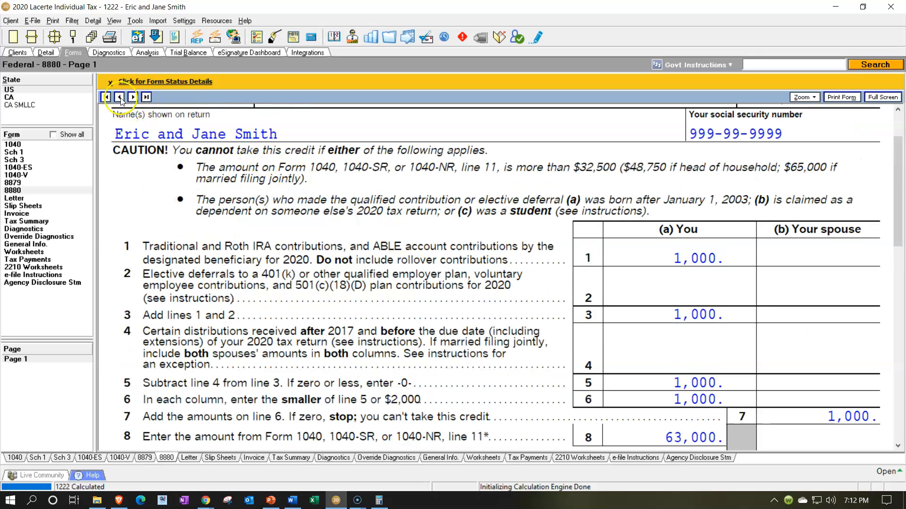
Step: Open the Wages, Salaries, Tips input and check the income brackets on the 2020 Saver's Credit slide in PowerPoint
click(54, 53)
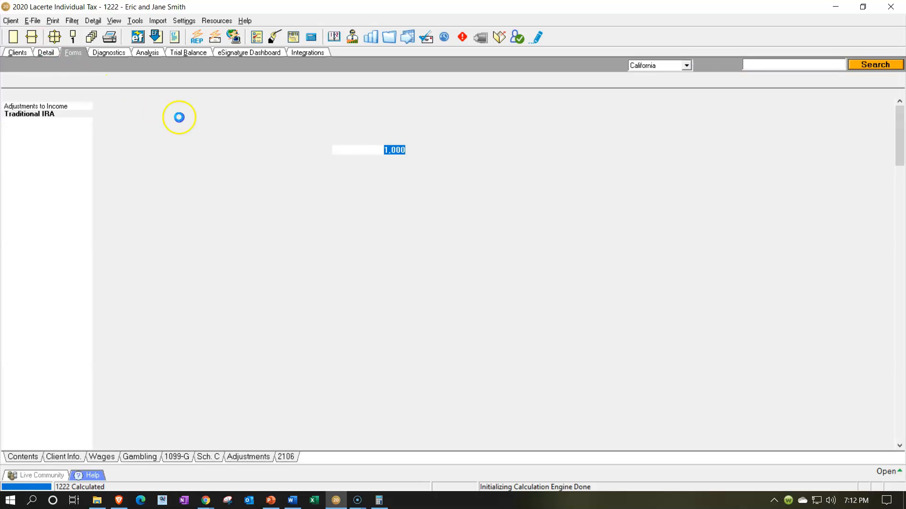
click(123, 82)
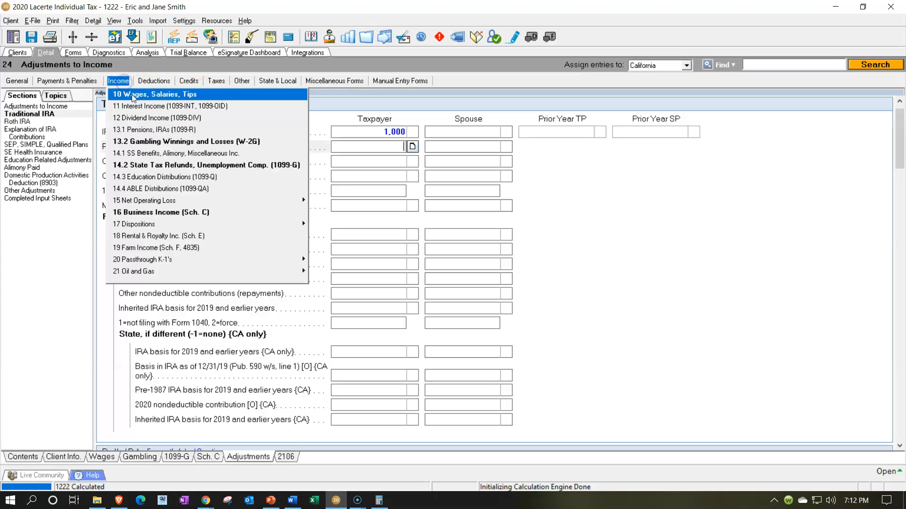
click(132, 98)
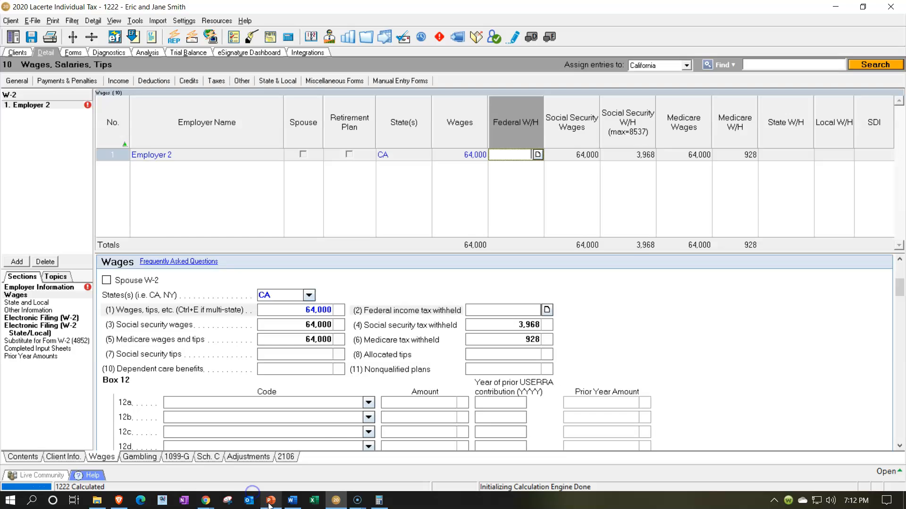
click(268, 502)
click(269, 502)
click(269, 502)
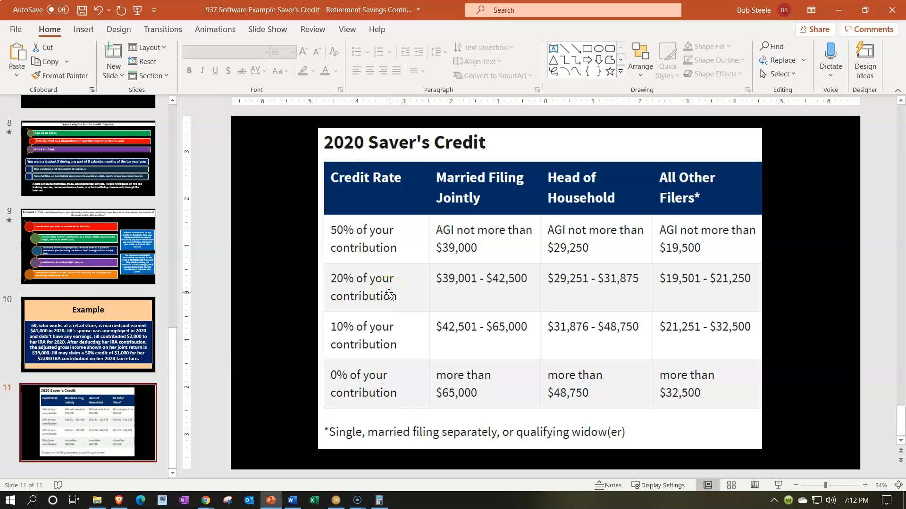
click(269, 501)
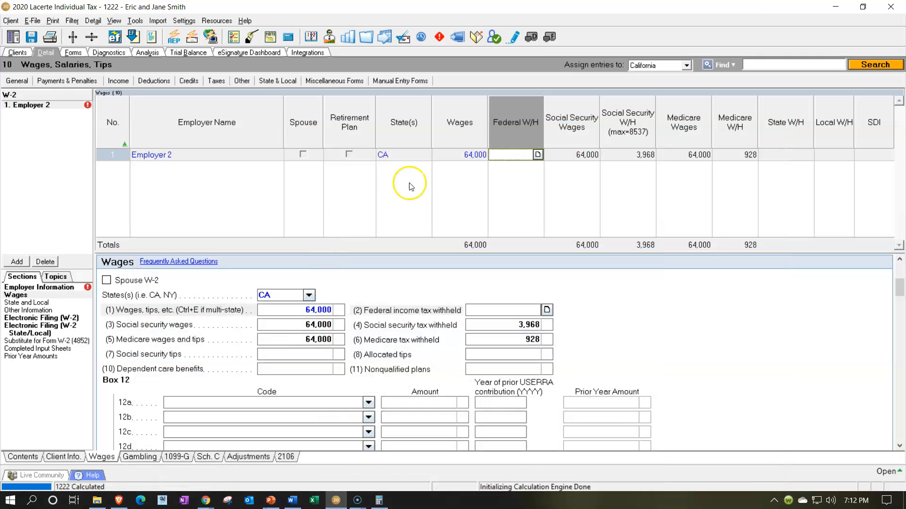
Step: Set the wages for Employer 2 to 41,000
text(4100)
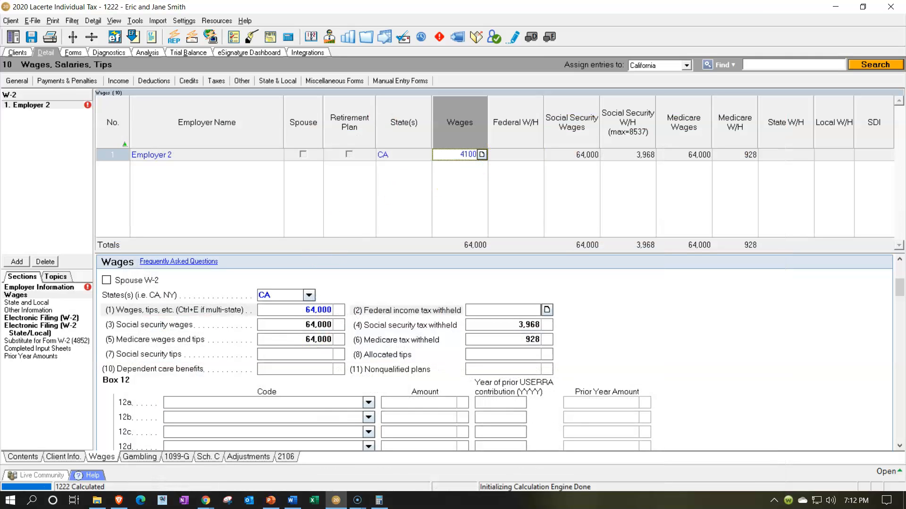
text(0)
key(Tab)
Step: Review income, adjustments and taxable income on Form 1040 page 1 and the credit and total tax on page 2
click(70, 54)
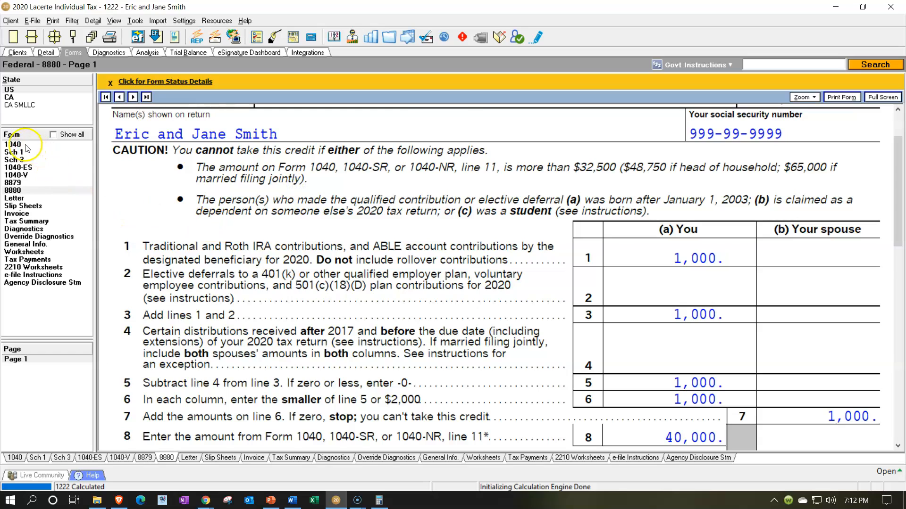
click(13, 144)
scroll(541, 285, down, 2)
scroll(541, 284, down, 10)
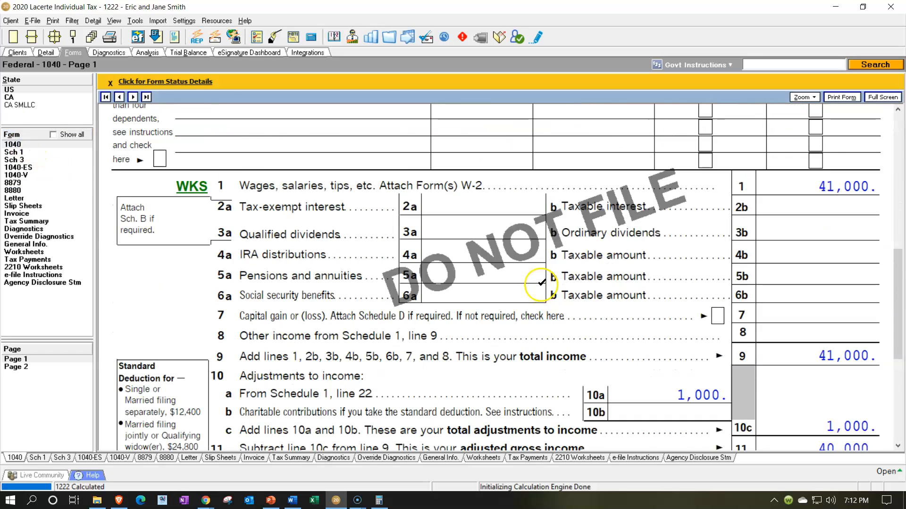
scroll(736, 319, down, 3)
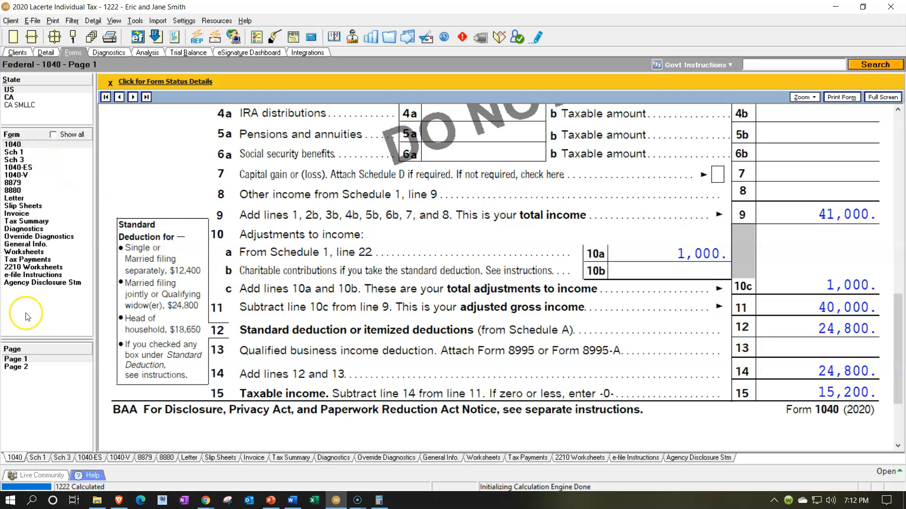
click(18, 371)
scroll(708, 188, up, 3)
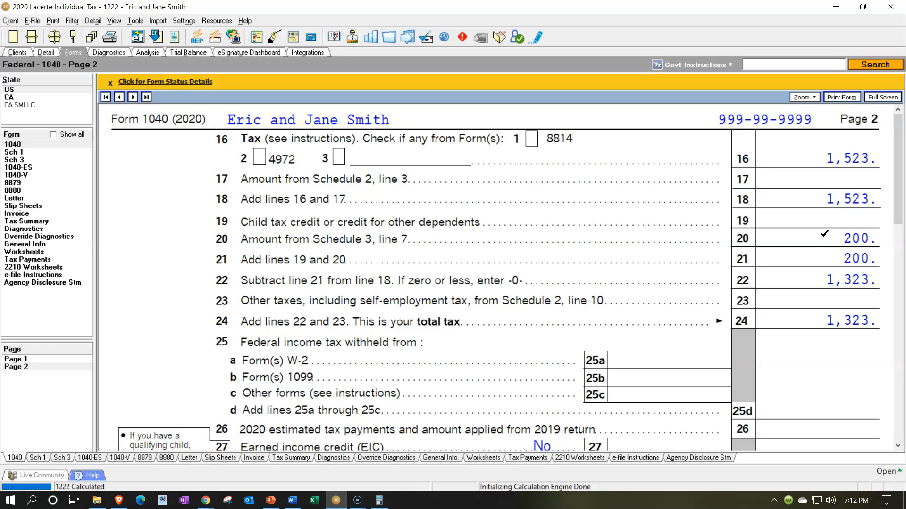
Step: Examine Form 8880's line 8 income and line 9 rate, and compare them with the 2020 Saver's Credit slide in PowerPoint
click(19, 190)
scroll(623, 285, down, 2)
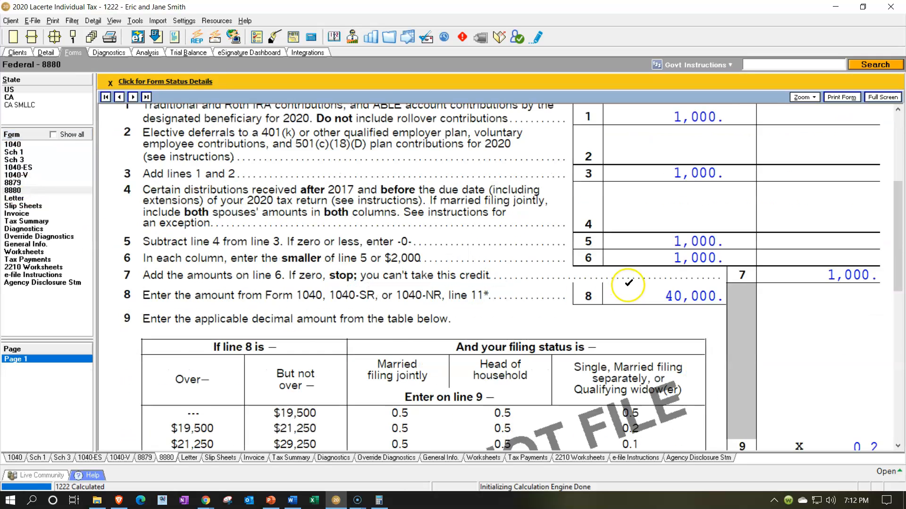
scroll(667, 253, down, 2)
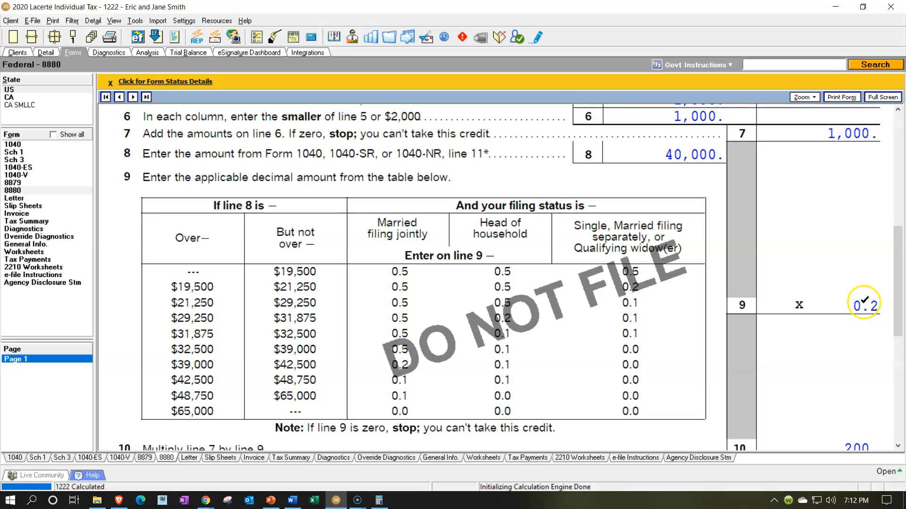
click(270, 500)
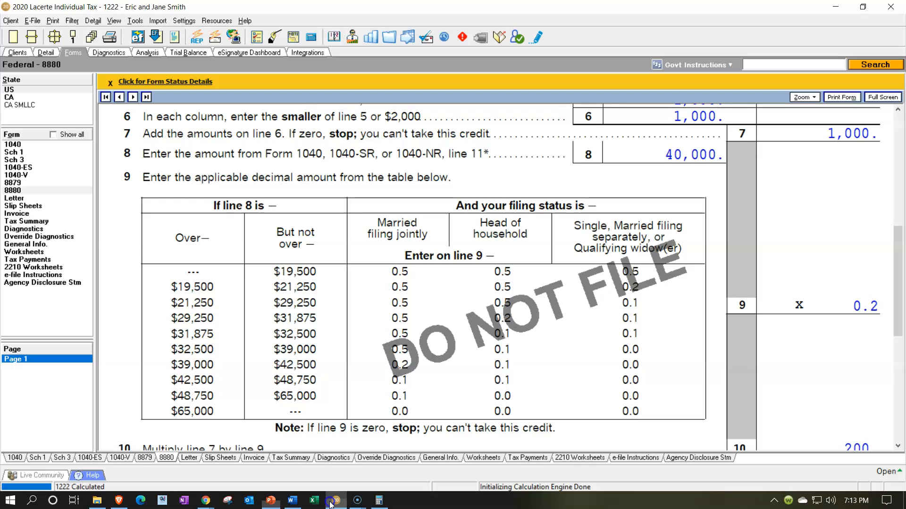
click(334, 499)
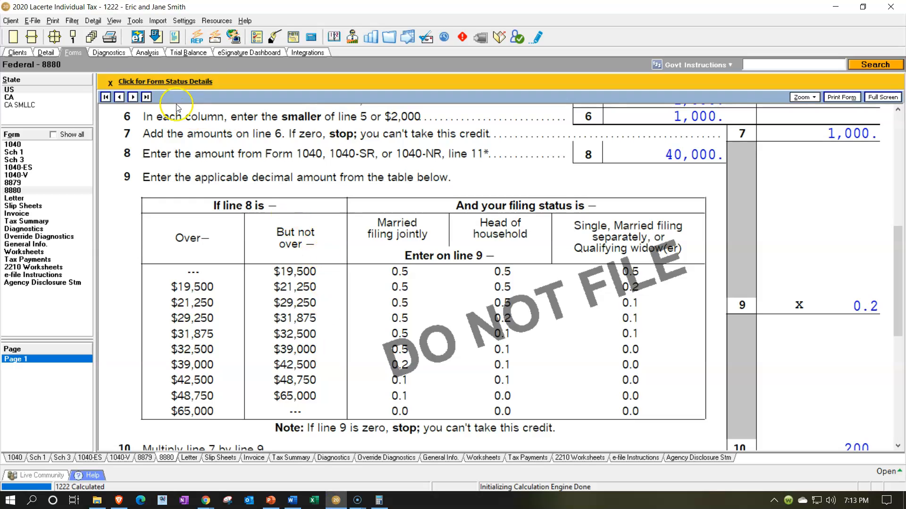
Step: Set the Traditional IRA contributions to 2,000 for both the spouse and the taxpayer in the Adjustments to Income input
click(46, 52)
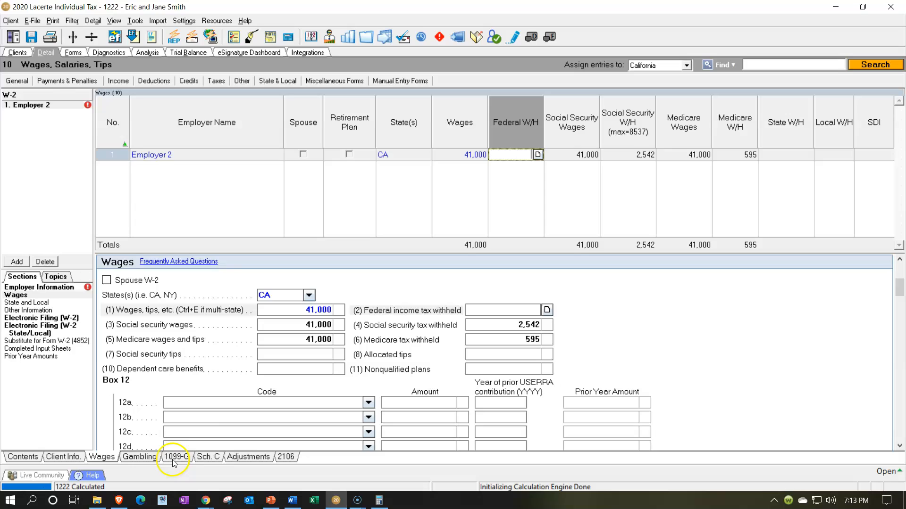
click(243, 456)
click(440, 132)
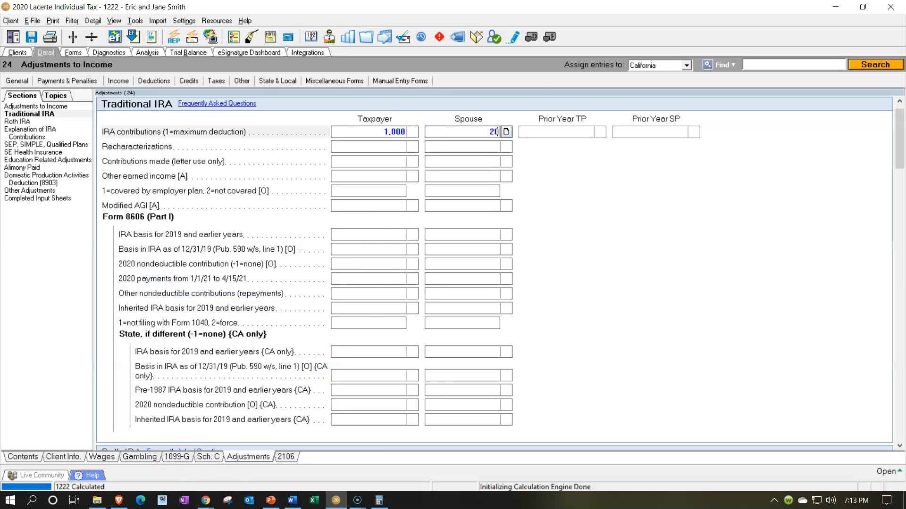
key(Return)
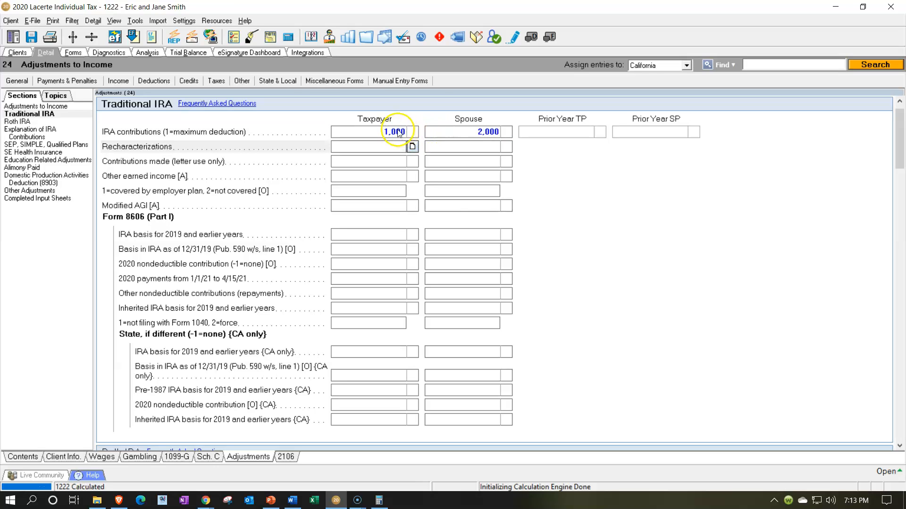
click(397, 132)
text(2,000)
key(Tab)
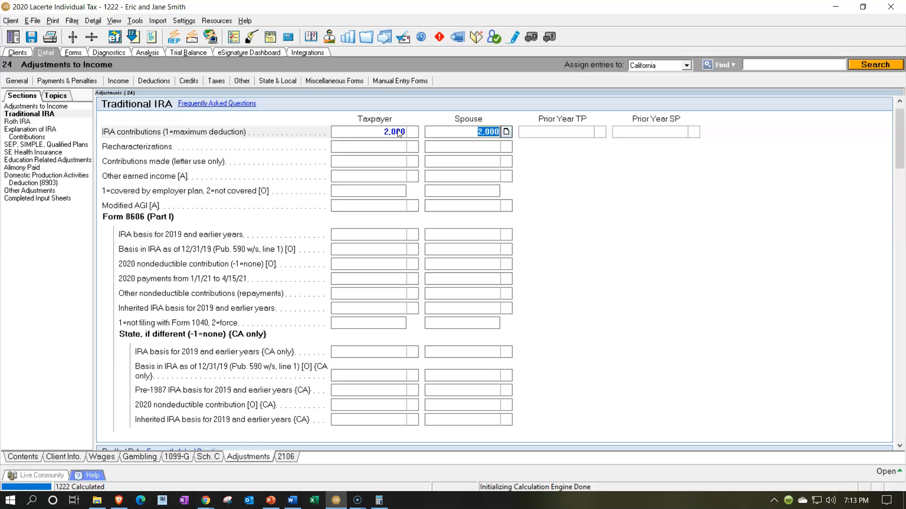
Step: Review both spouses' contribution columns, the line 8 income and the line 9 rate on Form 8880
click(73, 53)
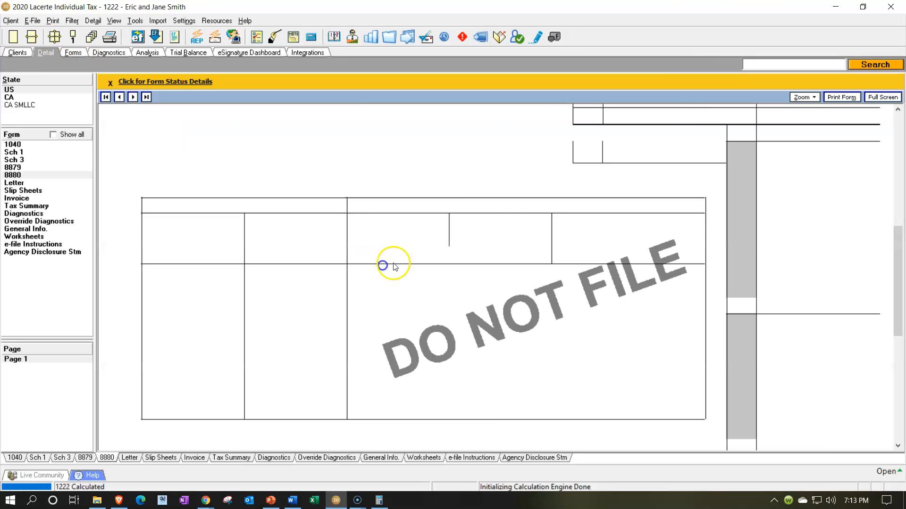
scroll(581, 299, up, 5)
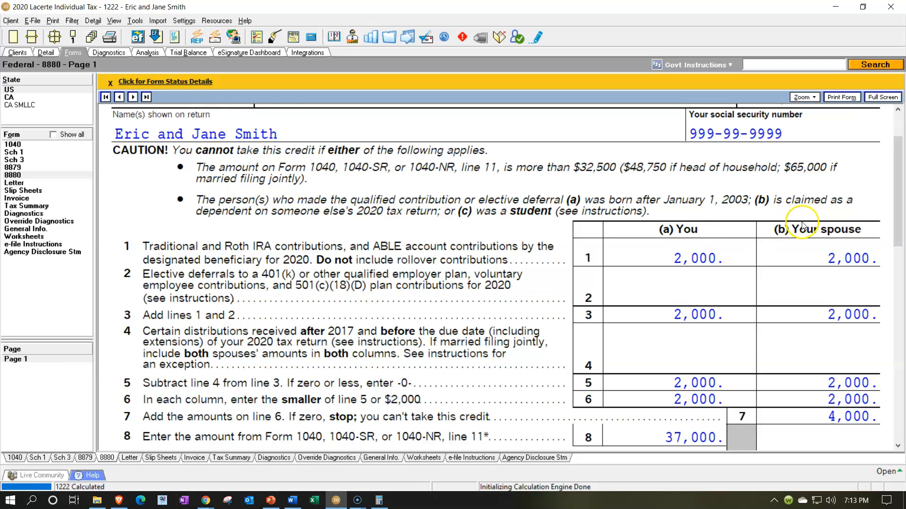
scroll(807, 203, down, 2)
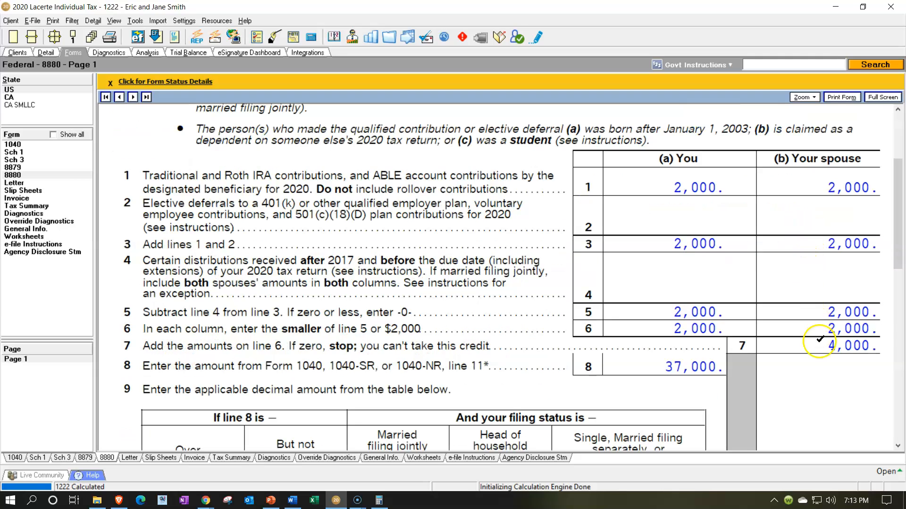
scroll(813, 325, down, 2)
scroll(806, 277, down, 4)
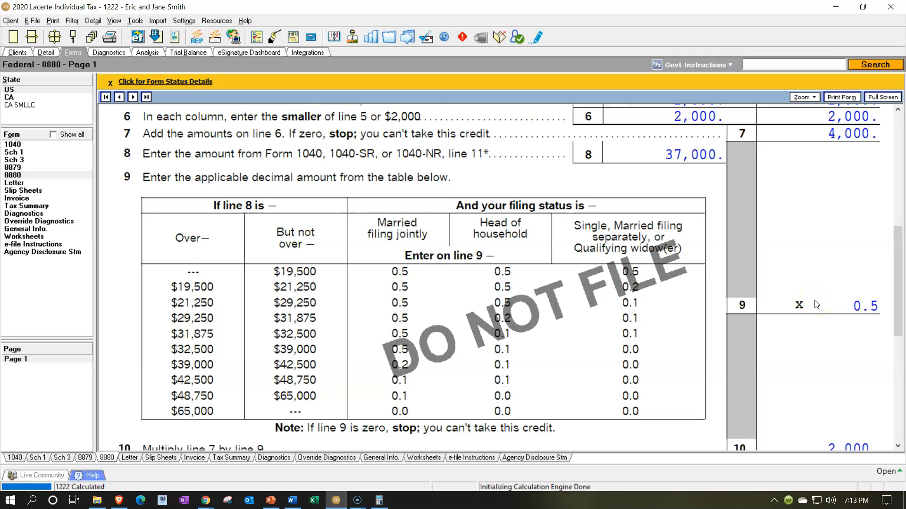
Step: Set the Traditional IRA contributions to 1 (maximum deduction) for both the taxpayer and the spouse in the Adjustments to Income input
scroll(816, 305, down, 2)
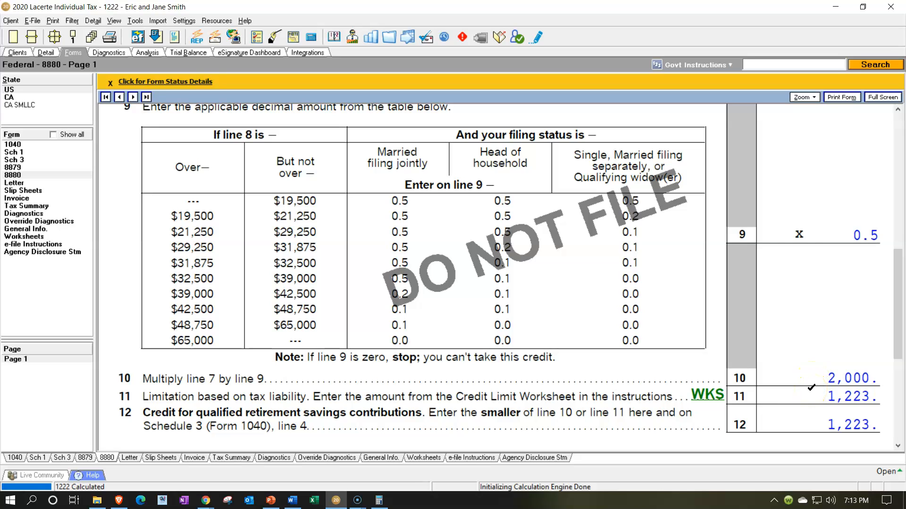
scroll(811, 387, up, 4)
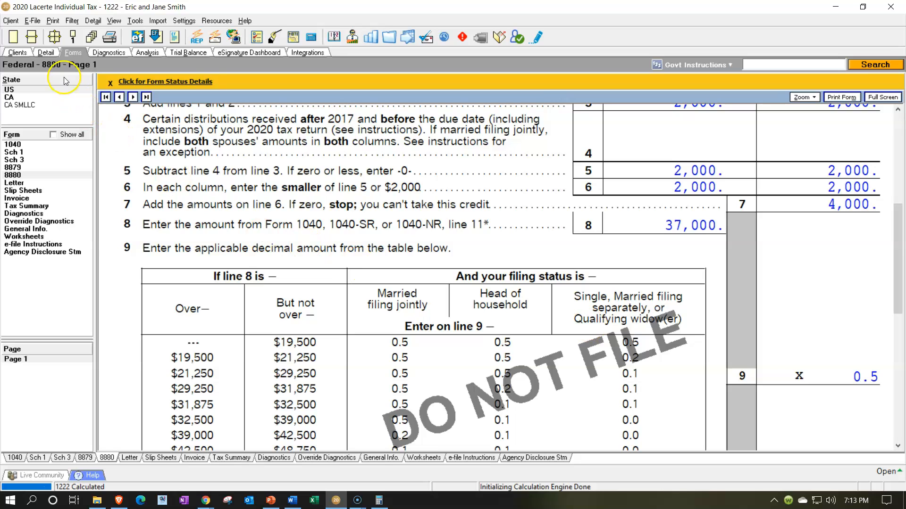
click(48, 53)
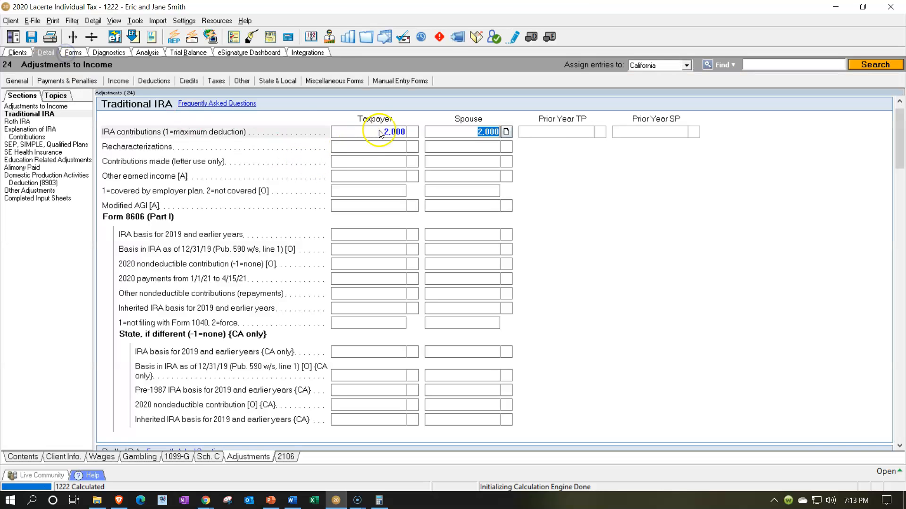
click(381, 131)
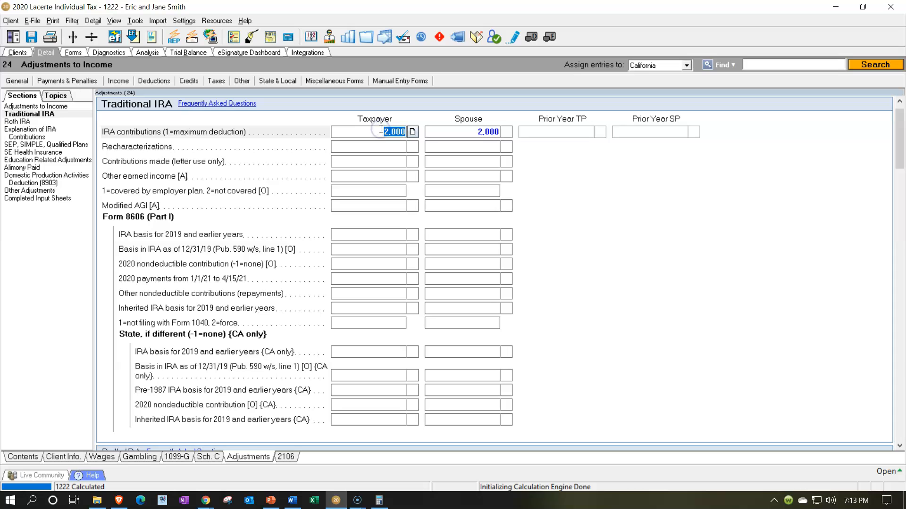
text(1)
key(Tab)
text(1)
key(Tab)
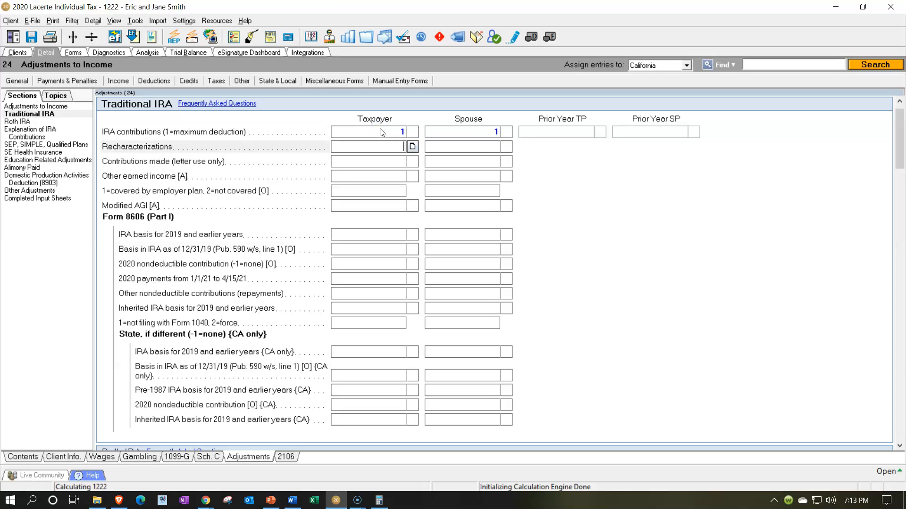
Step: Review Form 8880's contributions, rate and credit limitation, plus the adjustments and taxable income on Form 1040 page 1 and the tax lines on page 2
click(73, 52)
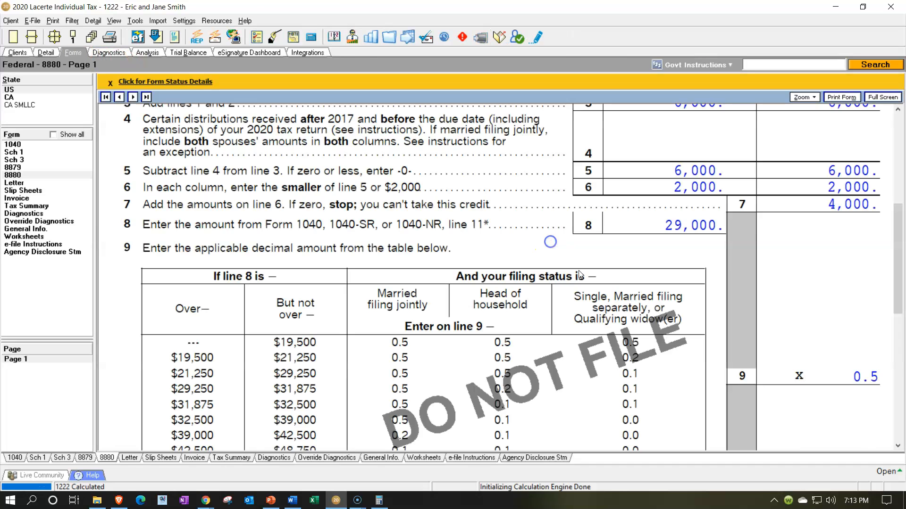
scroll(613, 296, up, 2)
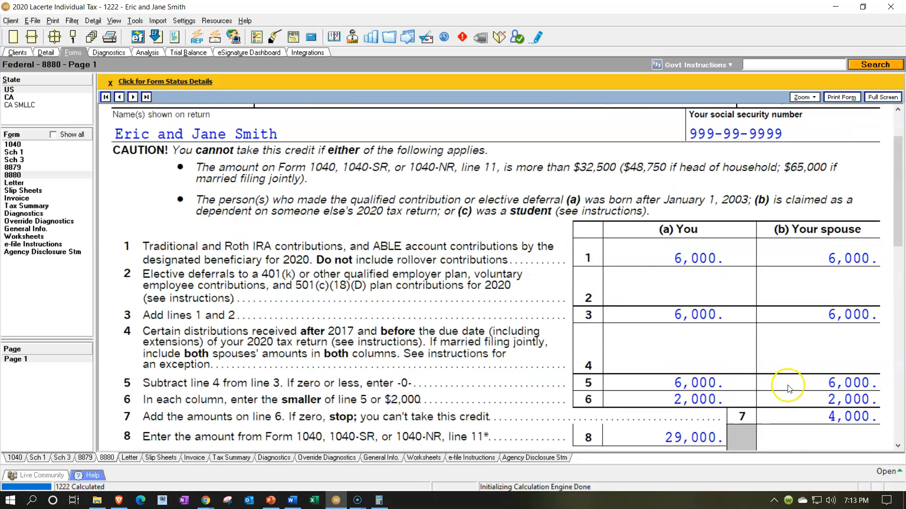
scroll(794, 328, down, 2)
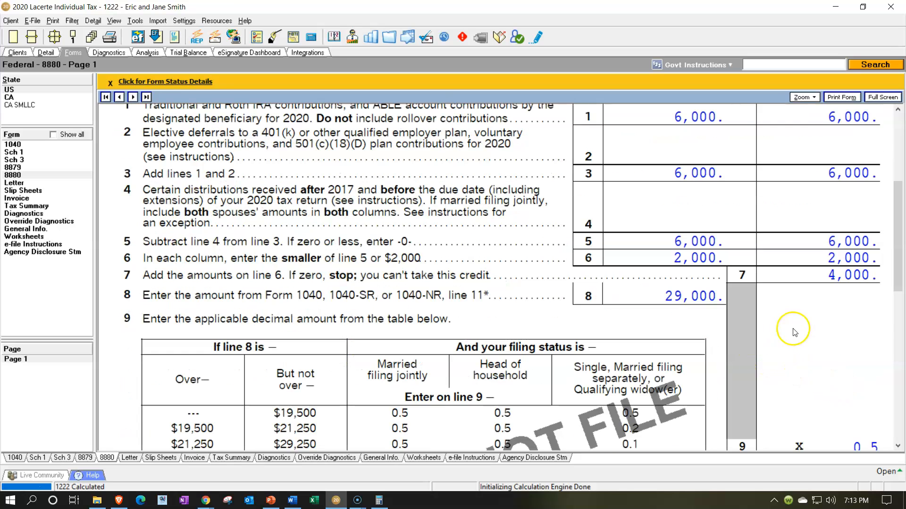
scroll(811, 276, down, 6)
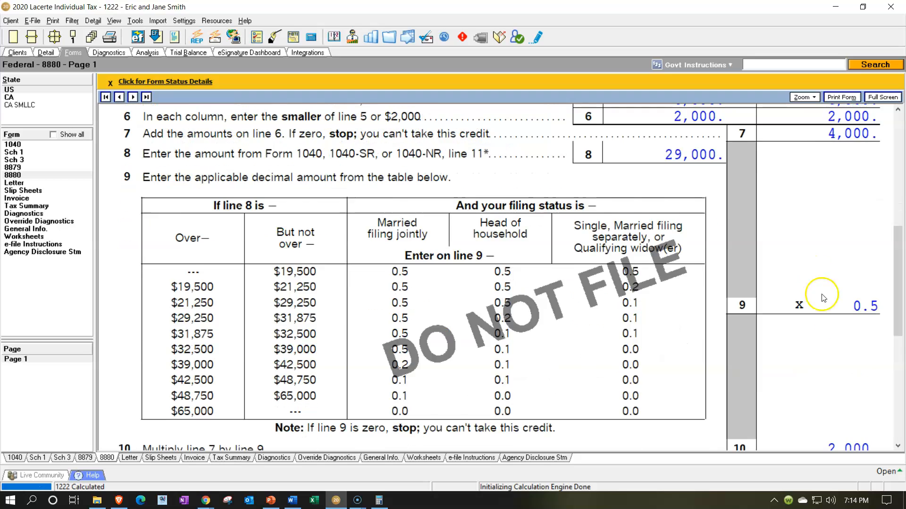
scroll(833, 326, down, 2)
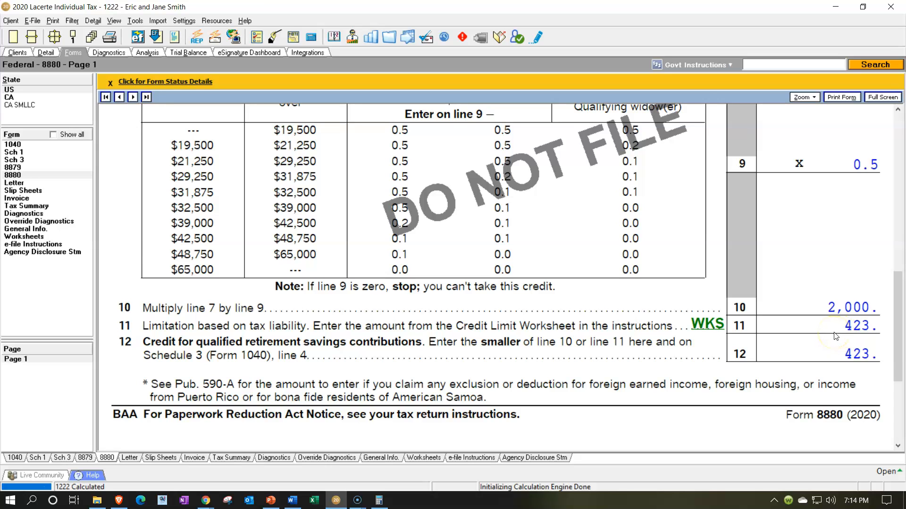
click(22, 145)
scroll(541, 329, down, 8)
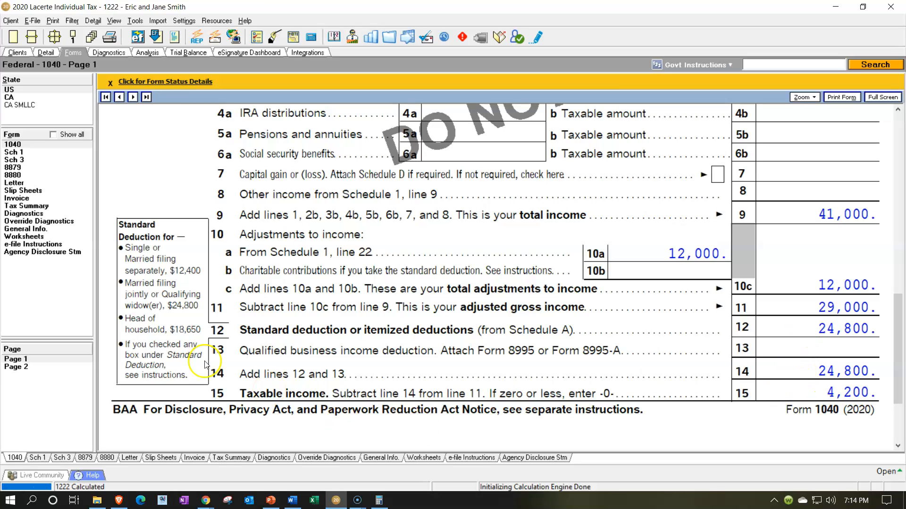
click(43, 366)
scroll(672, 208, up, 5)
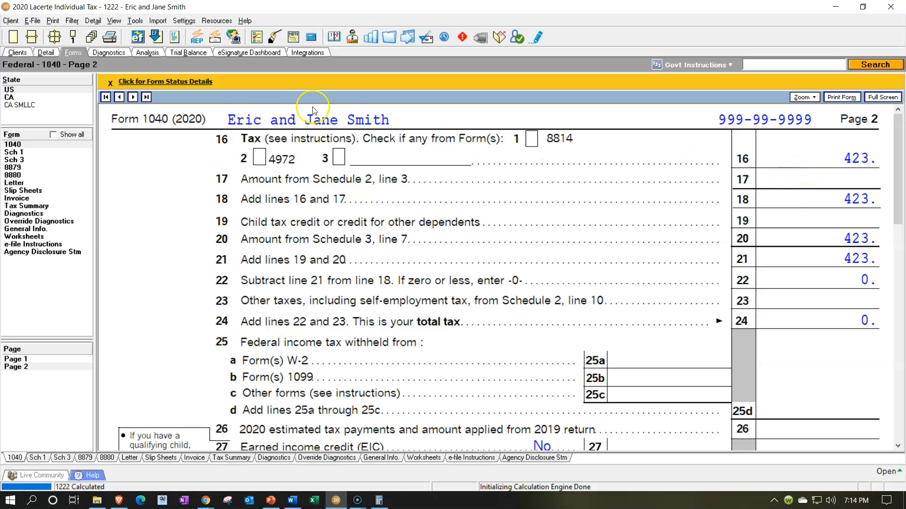
Step: Clear the Traditional IRA contributions of both the taxpayer and the spouse in the Adjustments to Income input
click(50, 52)
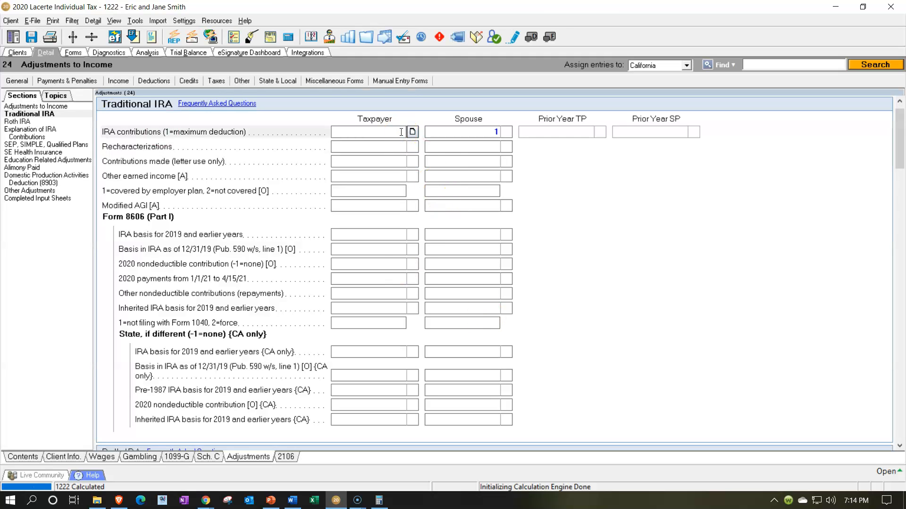
key(Return)
click(152, 105)
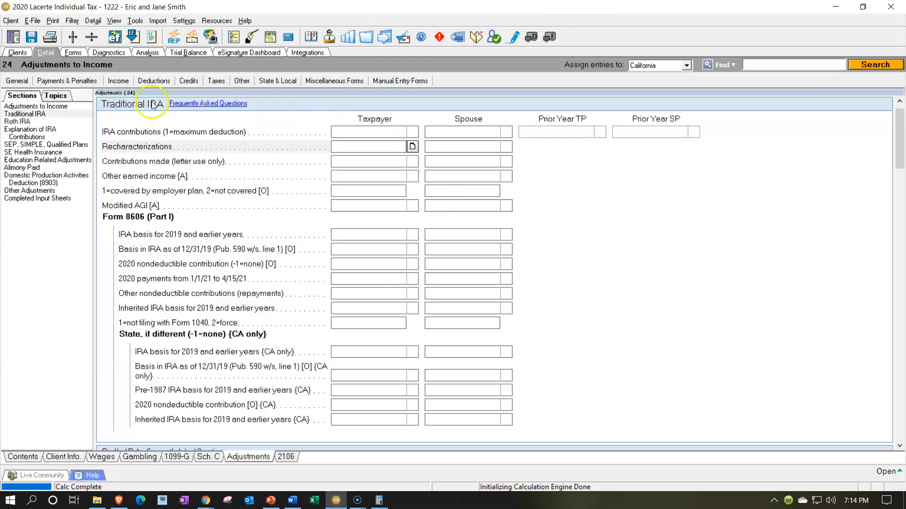
Step: Enter box 12a code D - Elective deferrals to 401(k) plan with an amount of 2,000 on the Employer 2 W-2
click(118, 81)
click(128, 93)
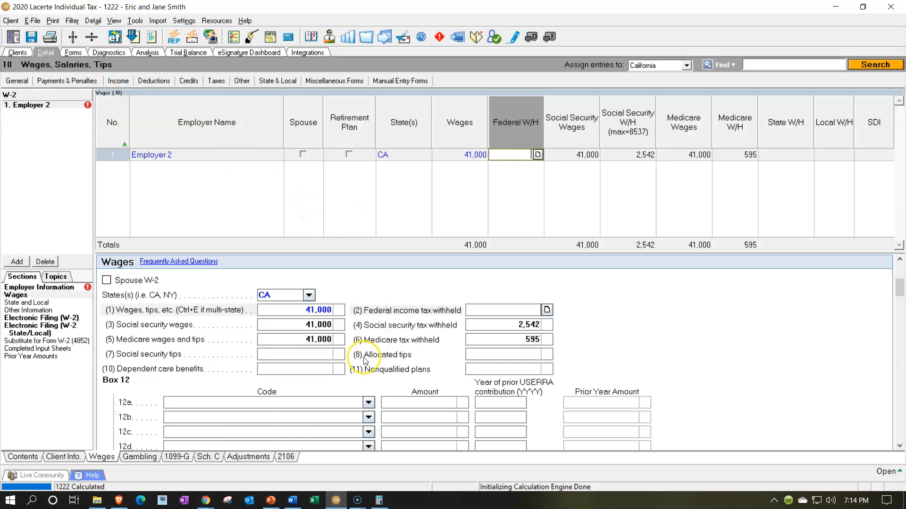
click(259, 402)
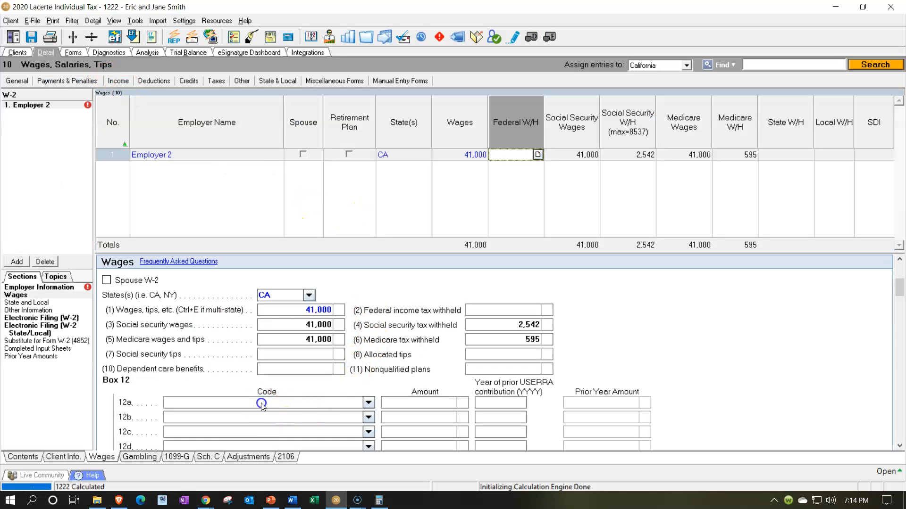
click(368, 403)
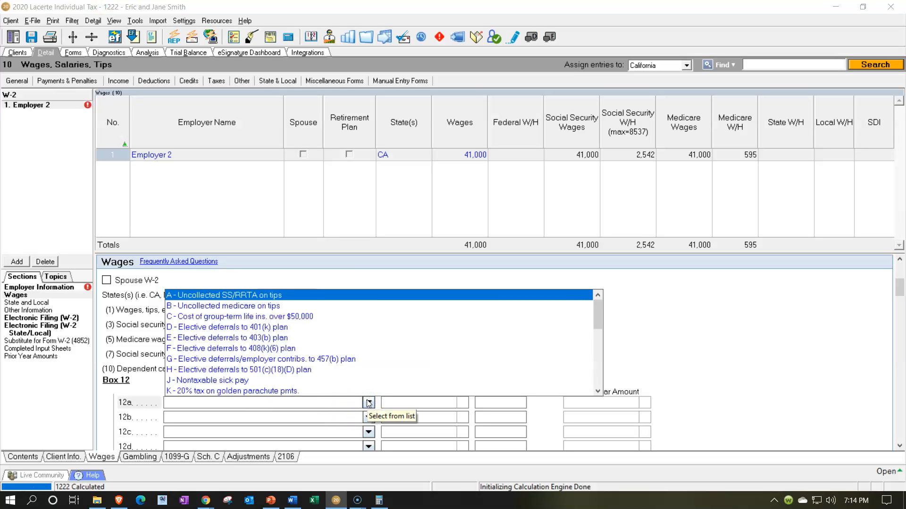
click(296, 326)
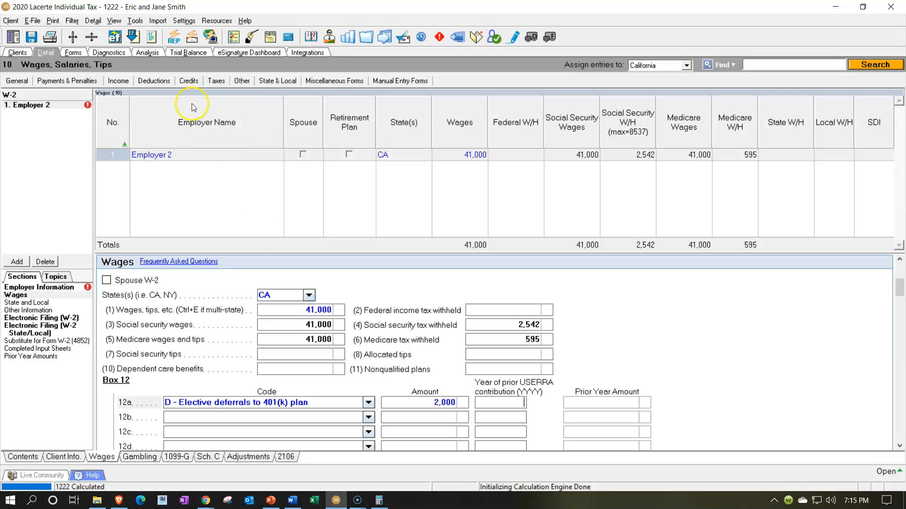
Step: Check the line 20 credit on Form 1040 page 2 and trace it to Schedule 3's retirement savings contributions credit
click(72, 52)
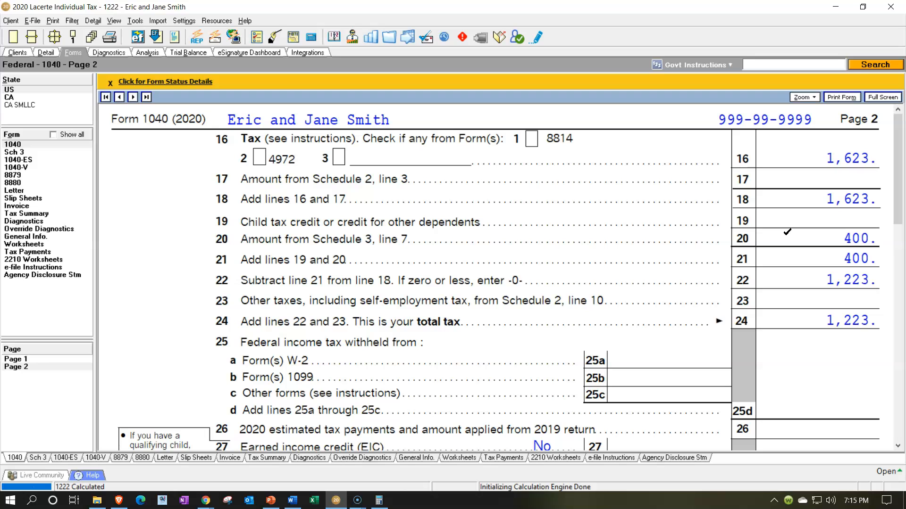
click(14, 152)
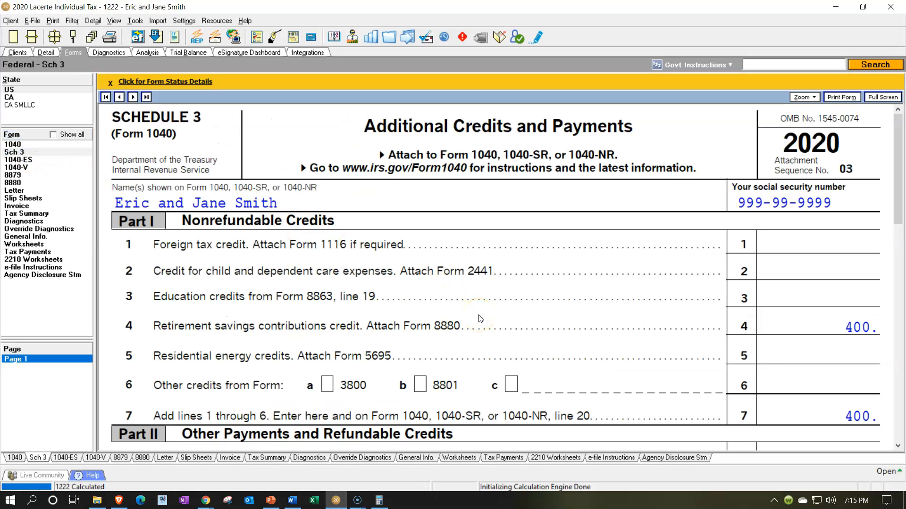
scroll(480, 319, down, 2)
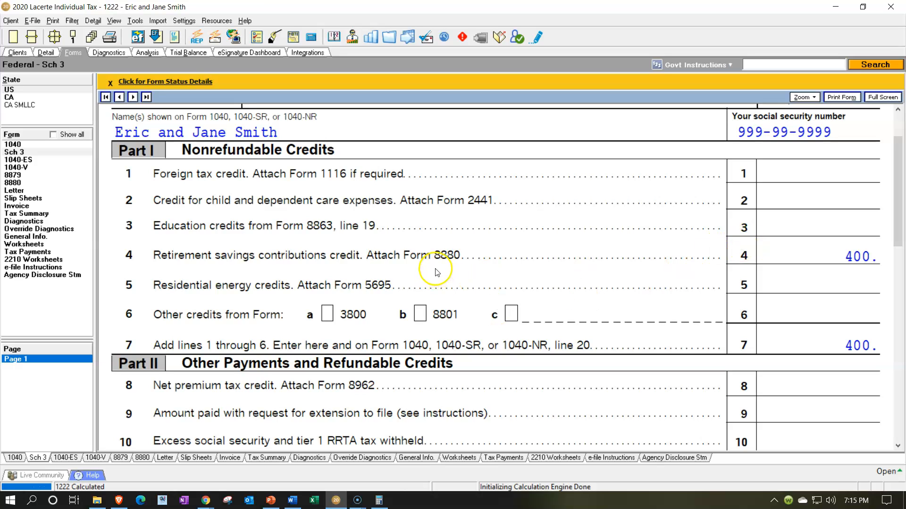
Step: Examine Form 8880's elective deferrals, line 9 rate and lines 10 to 12, and compare the credit with Form 1040 page 2
click(13, 182)
scroll(344, 263, down, 3)
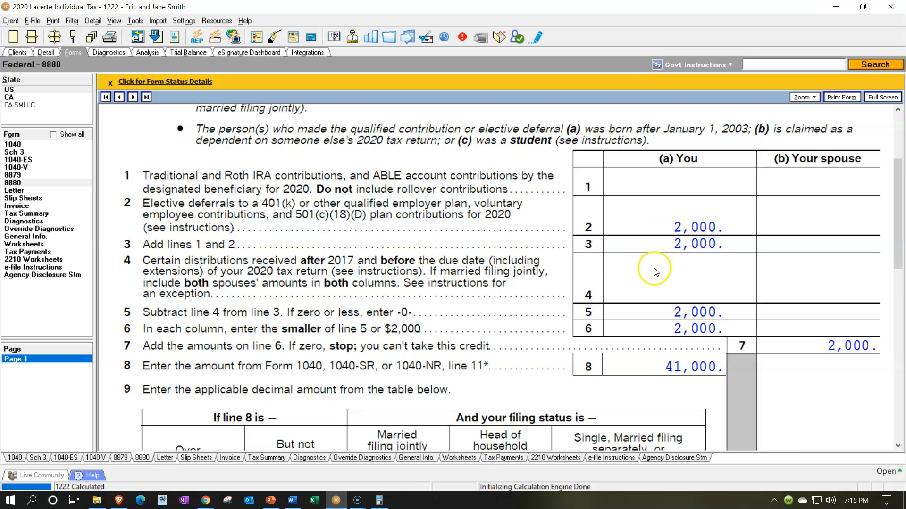
scroll(789, 293, down, 5)
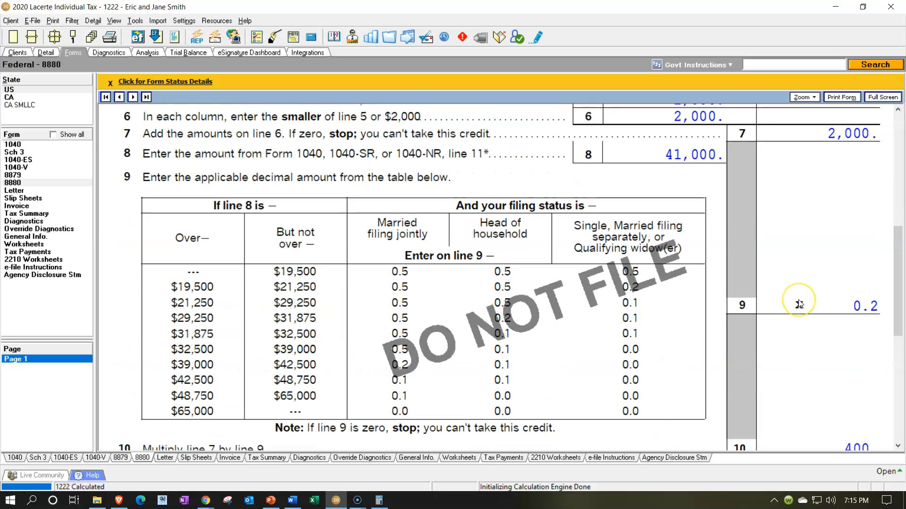
scroll(799, 304, down, 2)
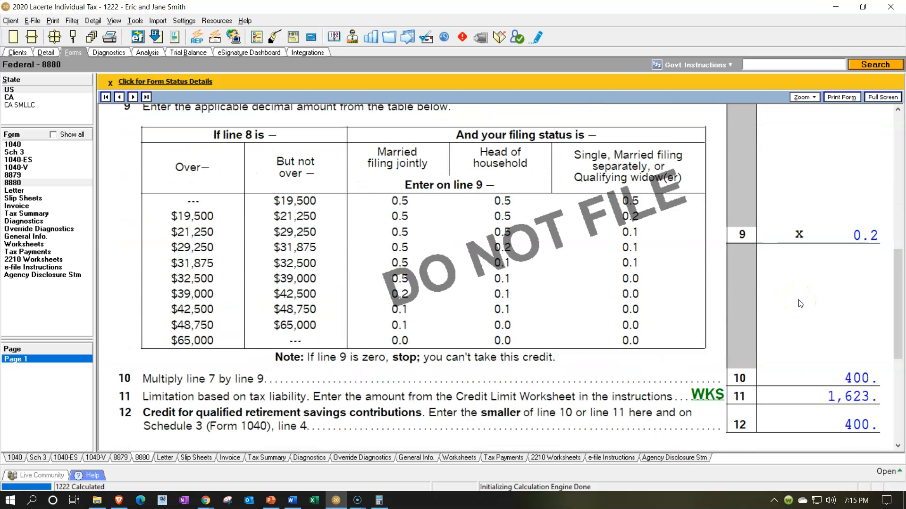
scroll(798, 304, down, 2)
click(813, 313)
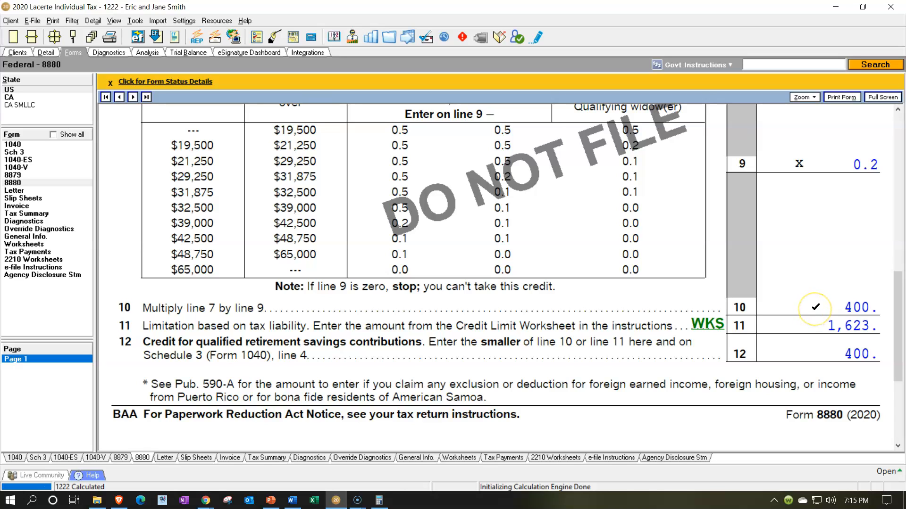
click(808, 318)
click(803, 342)
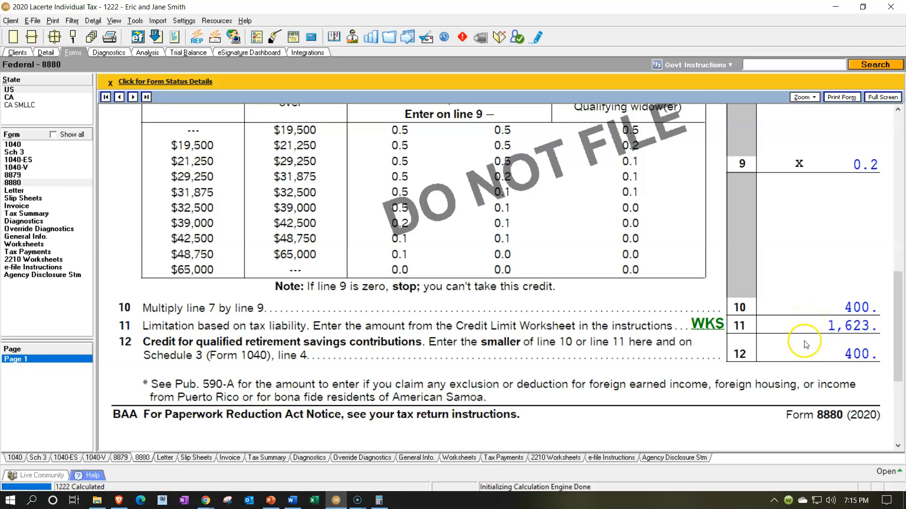
click(14, 143)
click(33, 367)
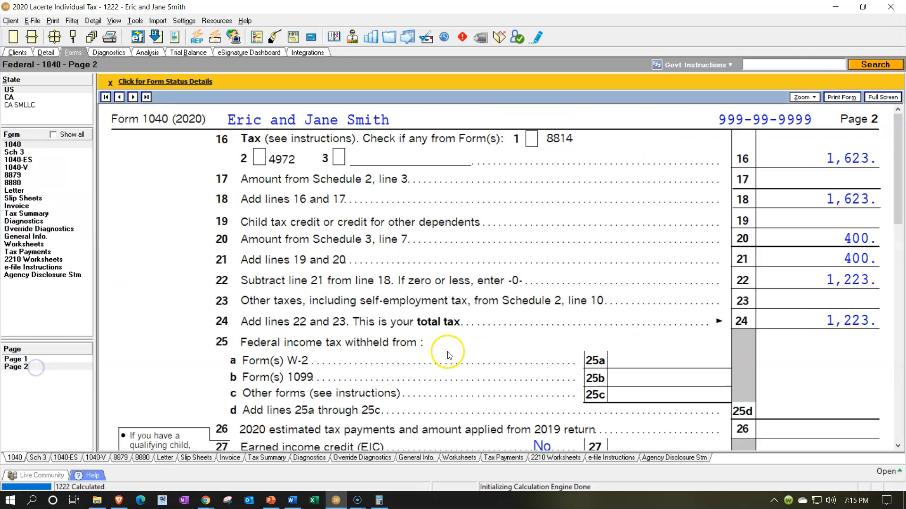